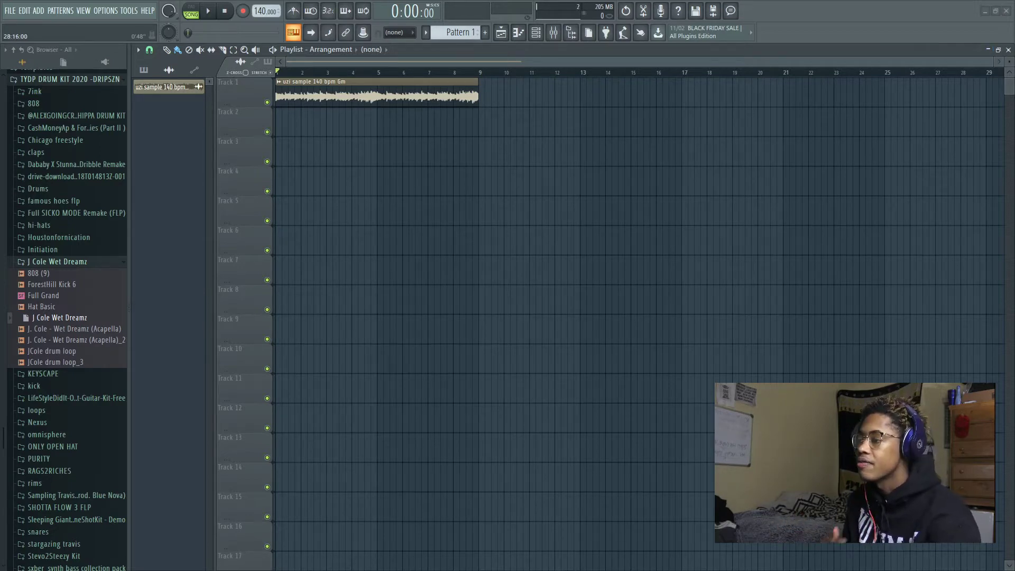
Step: Play the uzi sample 140 bpm clip on Track 1 to hear the loop, and stop playback
{"action": "scroll", "coordinate": [781, 100], "scroll_direction": "up", "scroll_amount": 4}
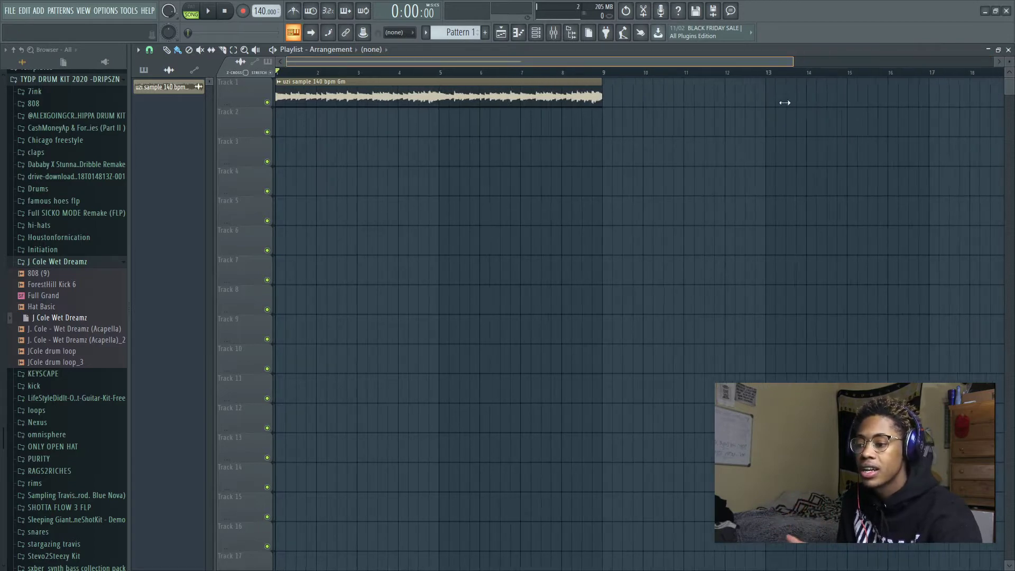
{"action": "left_click", "coordinate": [64, 63]}
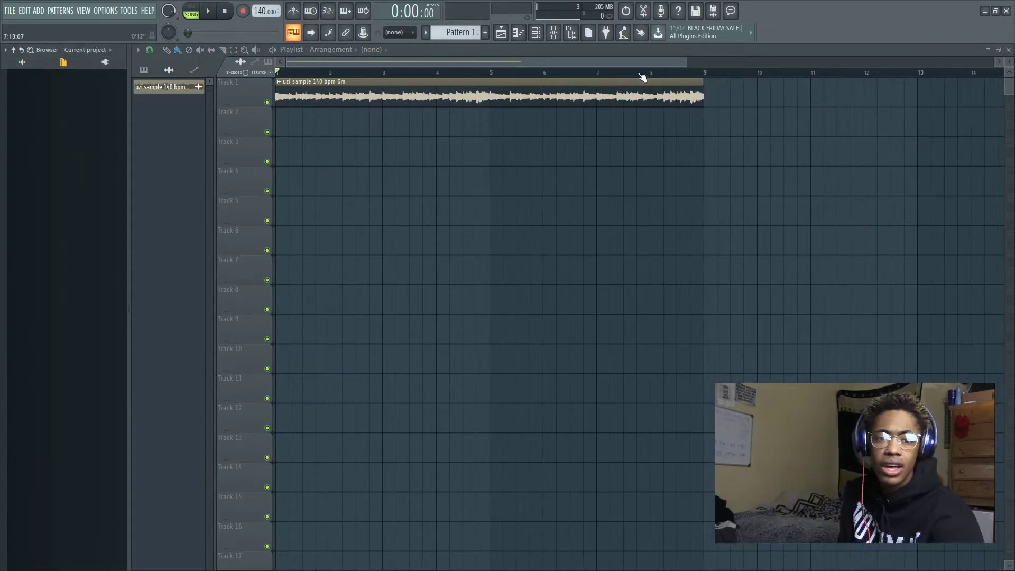
{"action": "left_click_drag", "start_coordinate": [690, 62], "coordinate": [678, 92]}
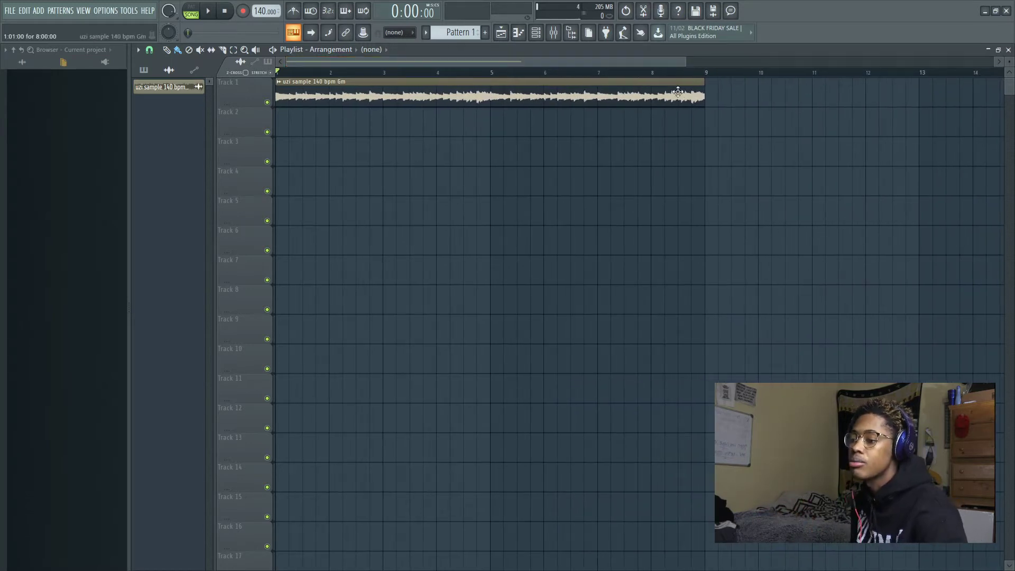
{"action": "double_click", "coordinate": [600, 103]}
{"action": "left_click", "coordinate": [523, 196]}
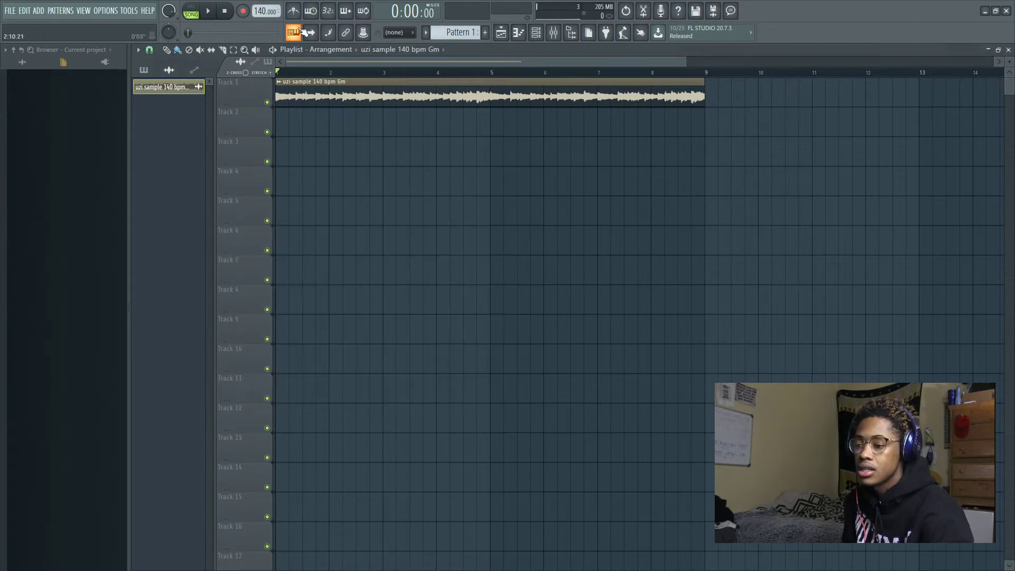
{"action": "left_click", "coordinate": [212, 12]}
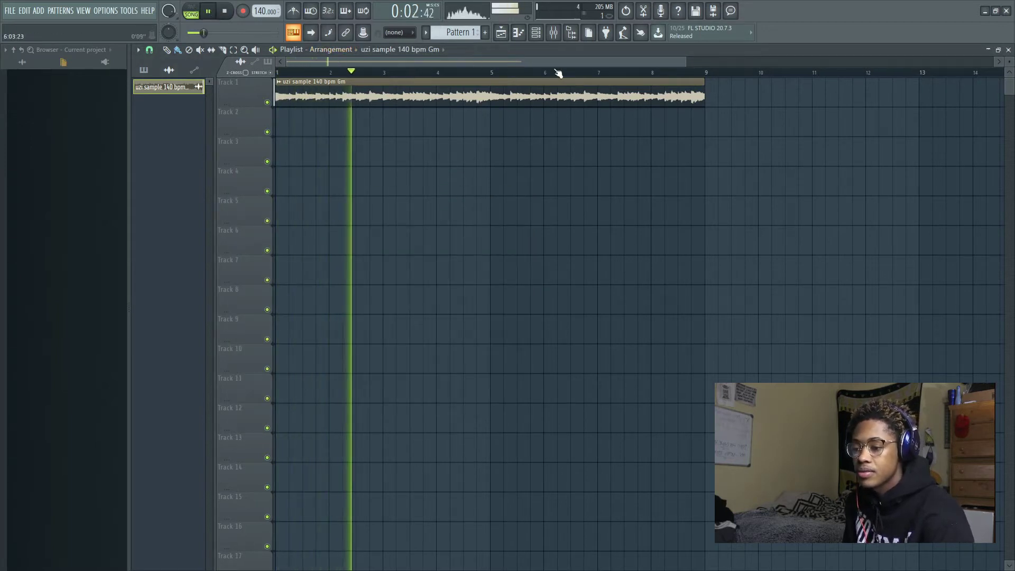
{"action": "left_click_drag", "start_coordinate": [685, 62], "coordinate": [696, 63]}
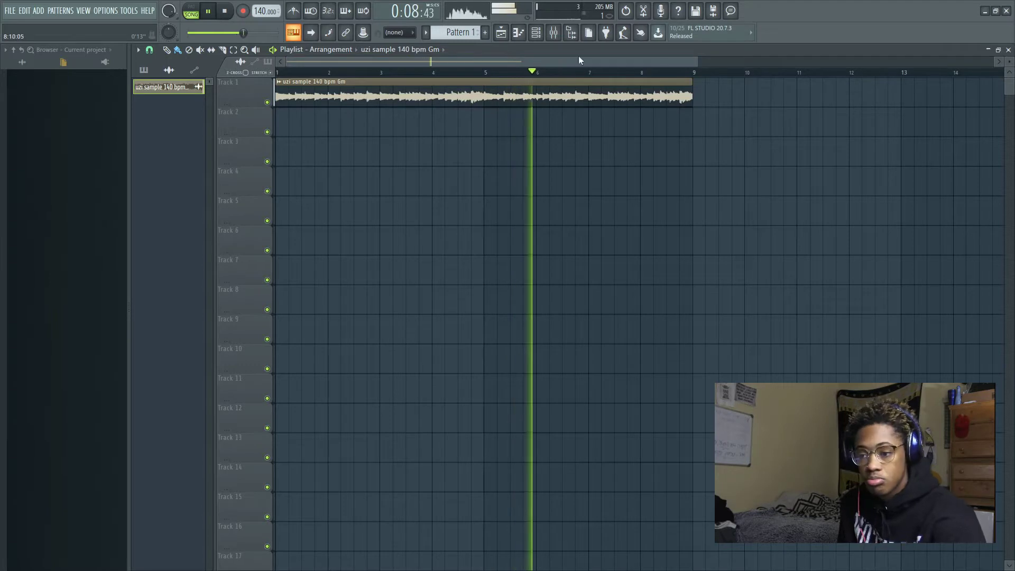
{"action": "left_click", "coordinate": [226, 12]}
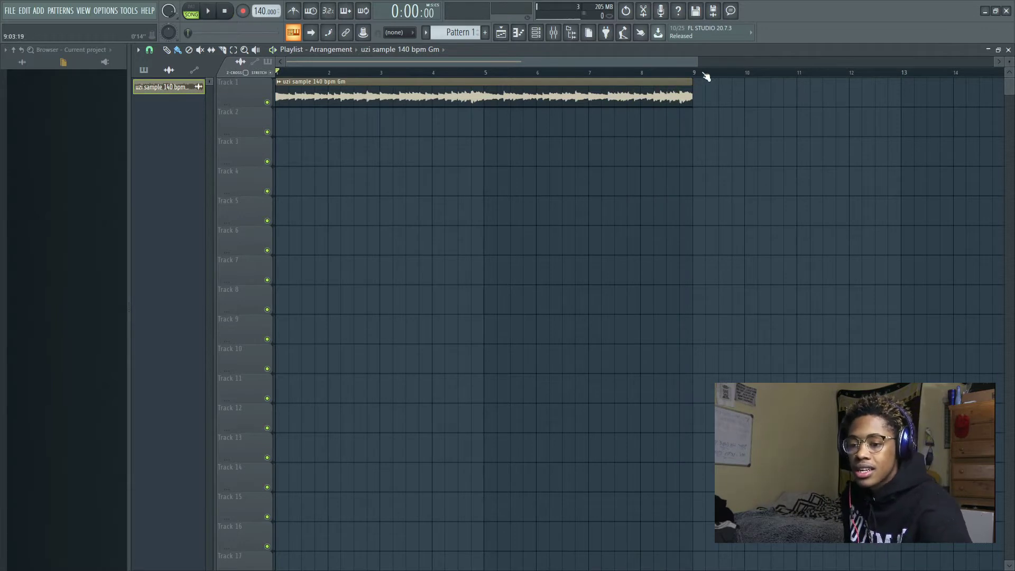
{"action": "left_click_drag", "start_coordinate": [694, 61], "coordinate": [743, 32]}
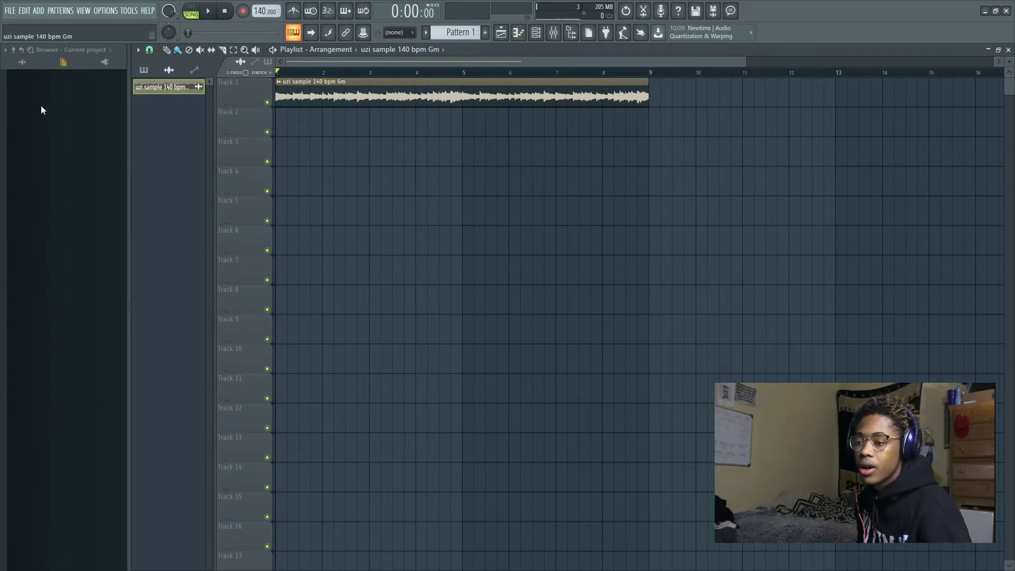
Step: Add the 808 sample from the RAGS2RICHES folder of TYDP DRUM KIT 2020 to the channel rack as a new channel
{"action": "left_click", "coordinate": [23, 62]}
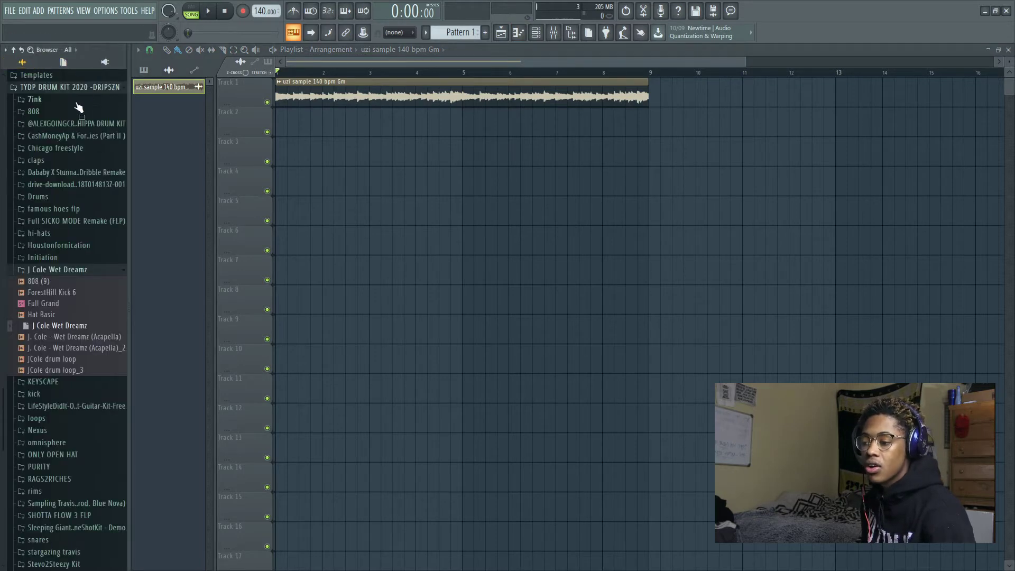
{"action": "left_click", "coordinate": [80, 88]}
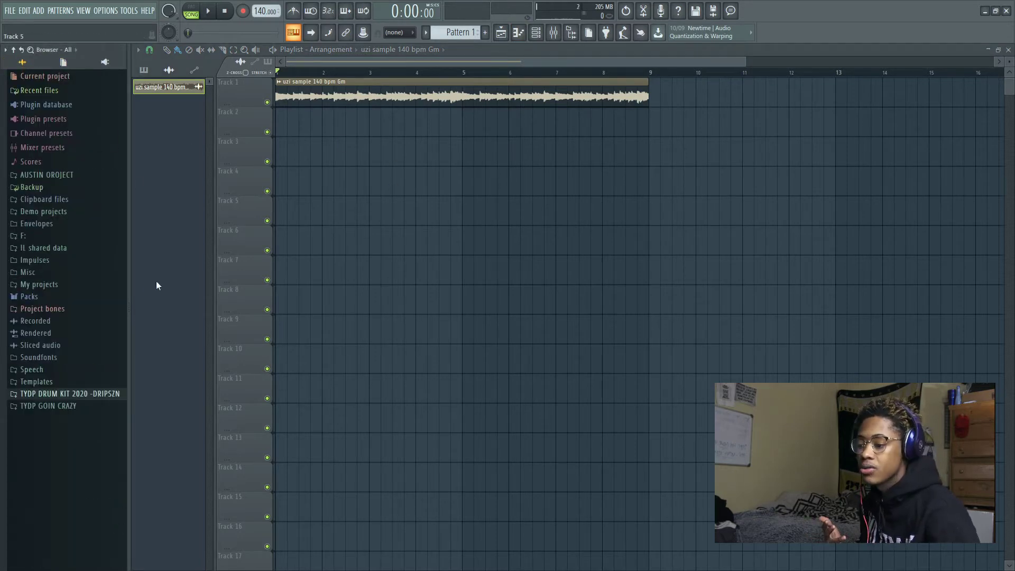
{"action": "left_click", "coordinate": [86, 394]}
{"action": "scroll", "coordinate": [84, 412], "scroll_direction": "down", "scroll_amount": 4}
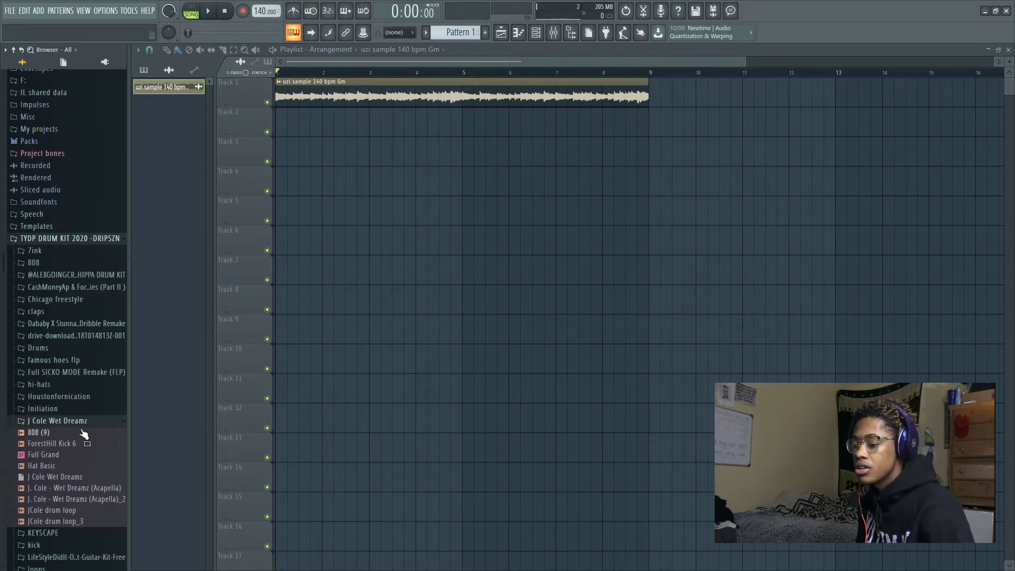
{"action": "scroll", "coordinate": [84, 422], "scroll_direction": "down", "scroll_amount": 4}
{"action": "left_click", "coordinate": [74, 370]}
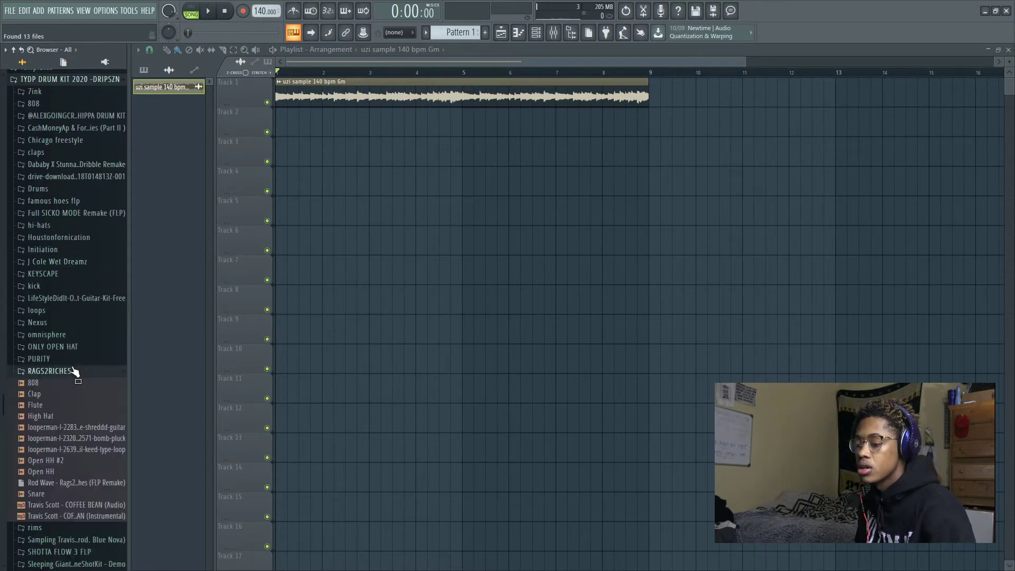
{"action": "left_click_drag", "start_coordinate": [77, 381], "coordinate": [343, 351]}
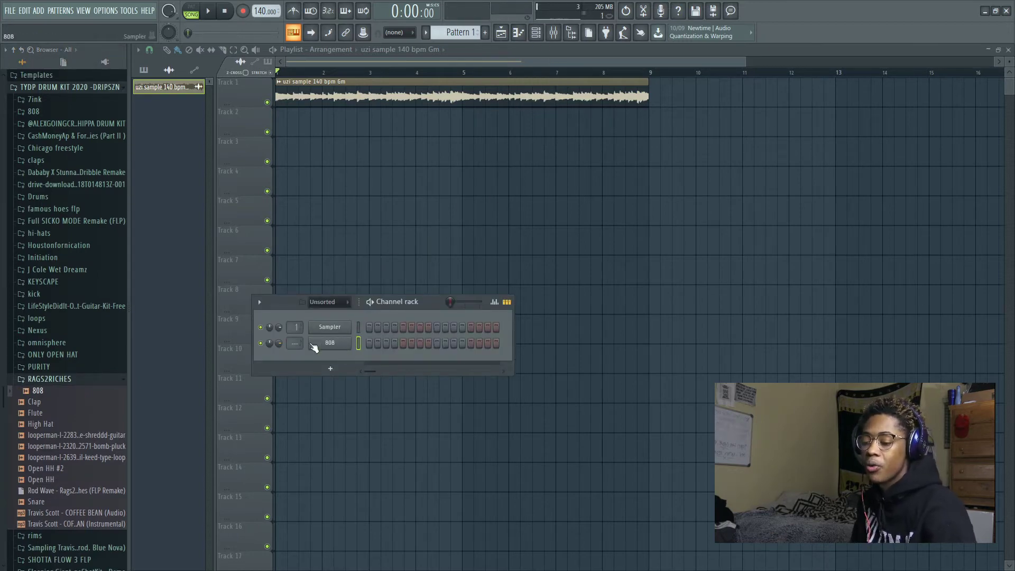
{"action": "left_click", "coordinate": [105, 377]}
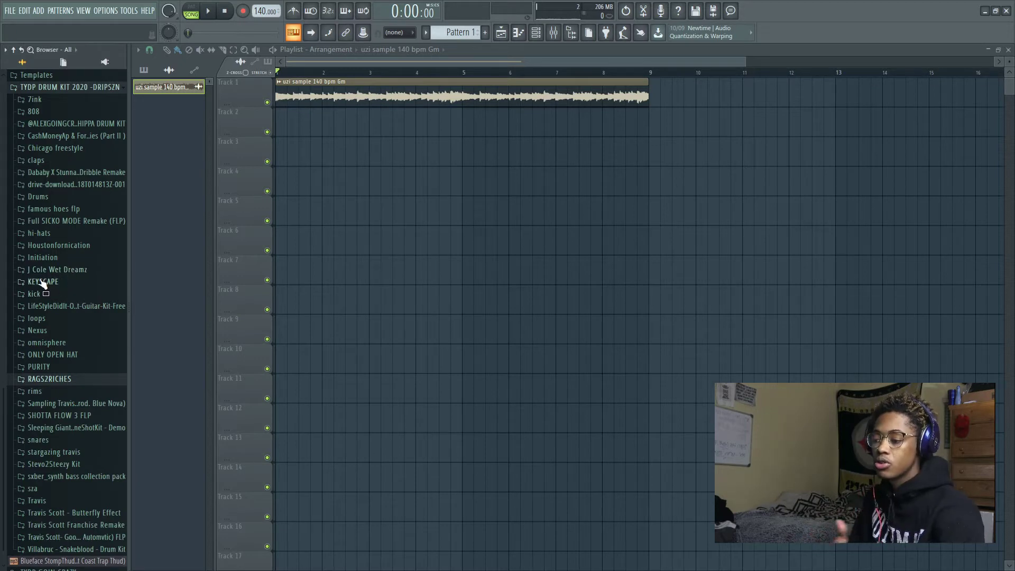
Step: Replace the default Sampler channel with the shawty hat sample from the kit's hi-hats folder
{"action": "scroll", "coordinate": [84, 401], "scroll_direction": "up", "scroll_amount": 3}
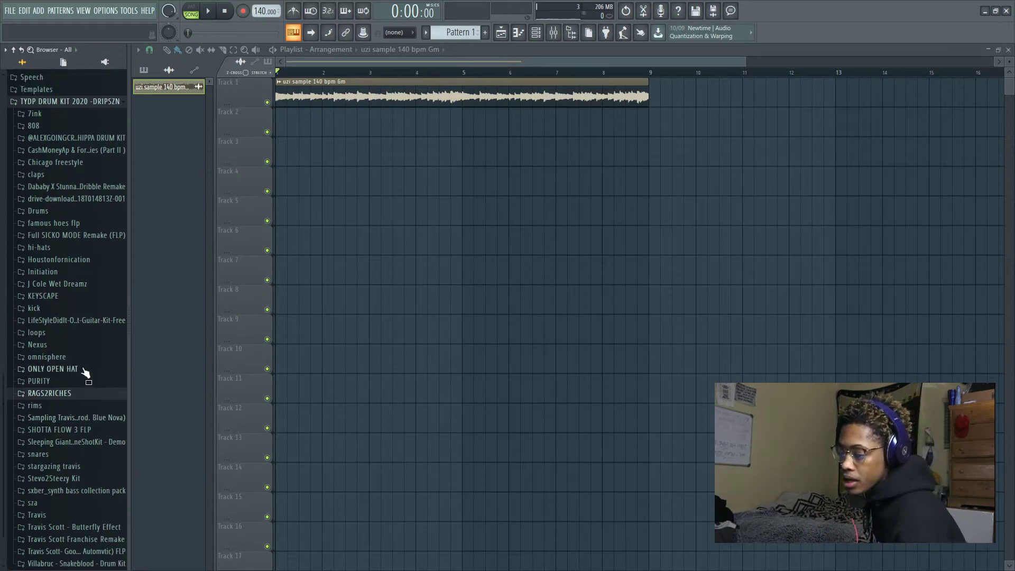
{"action": "scroll", "coordinate": [58, 351], "scroll_direction": "up", "scroll_amount": 2}
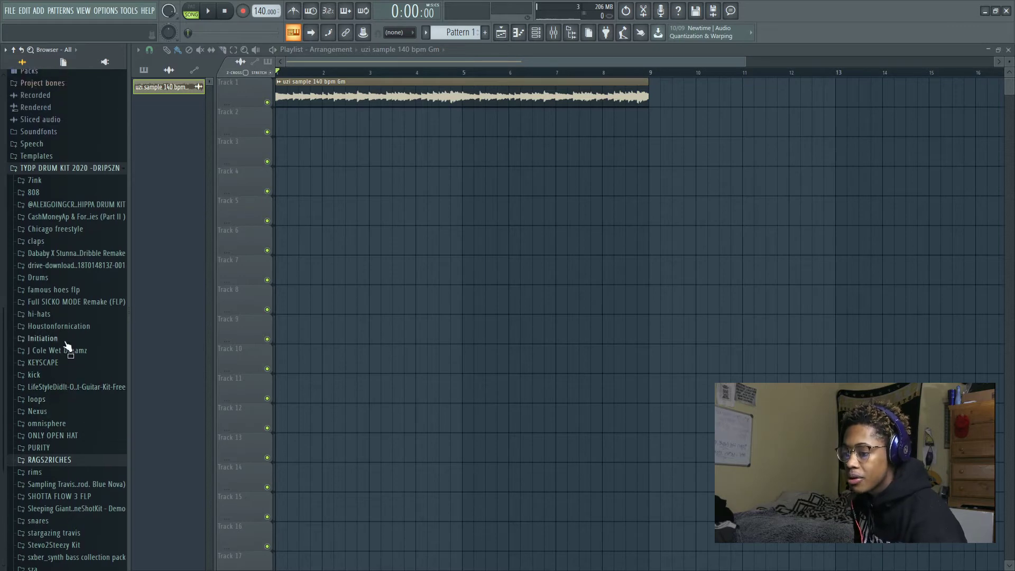
{"action": "left_click", "coordinate": [59, 315]}
{"action": "left_click_drag", "start_coordinate": [58, 326], "coordinate": [414, 283]}
{"action": "left_click_drag", "start_coordinate": [348, 343], "coordinate": [351, 332]}
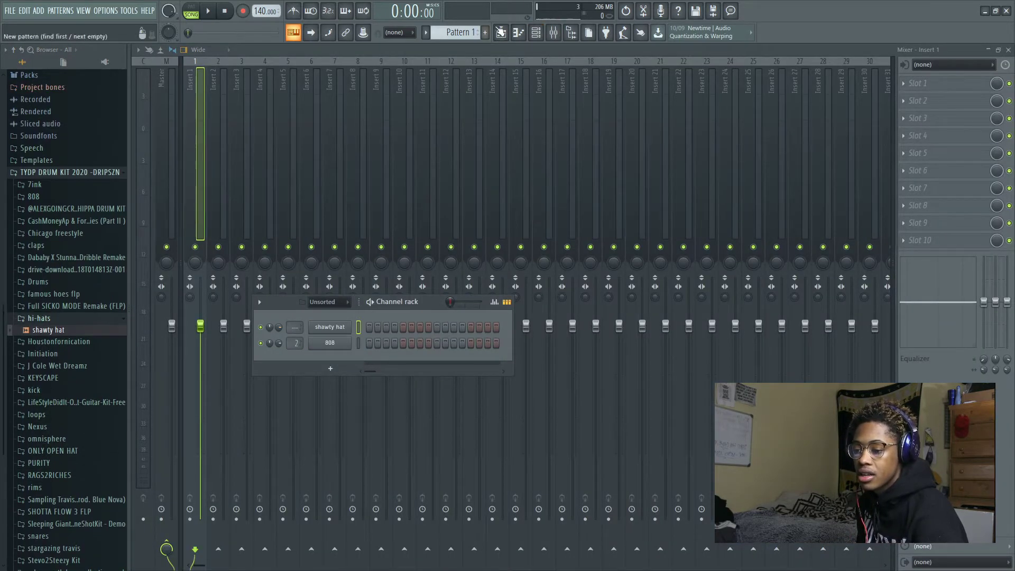
{"action": "left_click", "coordinate": [508, 35]}
{"action": "left_click", "coordinate": [535, 32]}
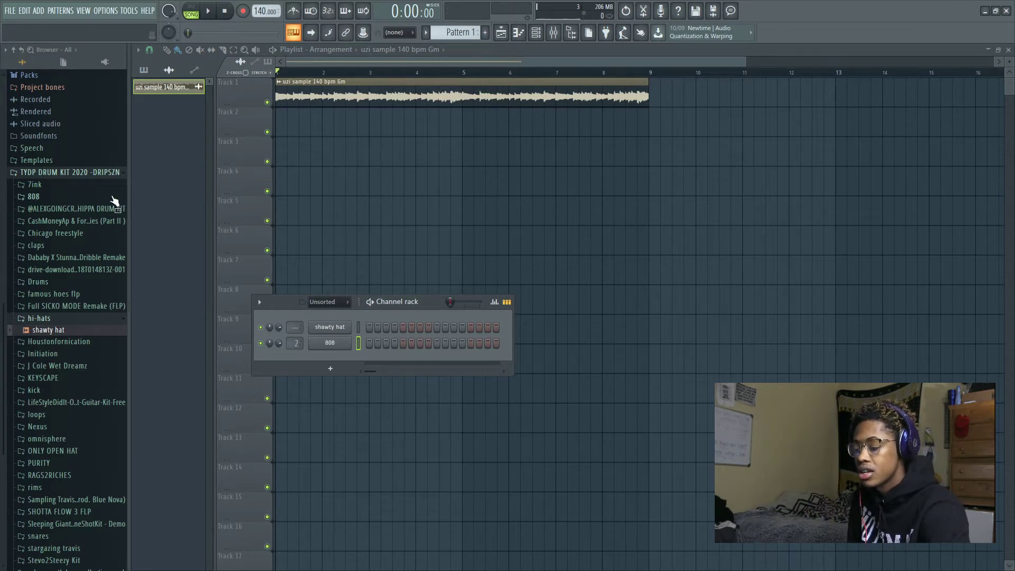
Step: Add the basic clap sample from the kit's claps folder to the channel rack as a new channel
{"action": "left_click", "coordinate": [117, 174]}
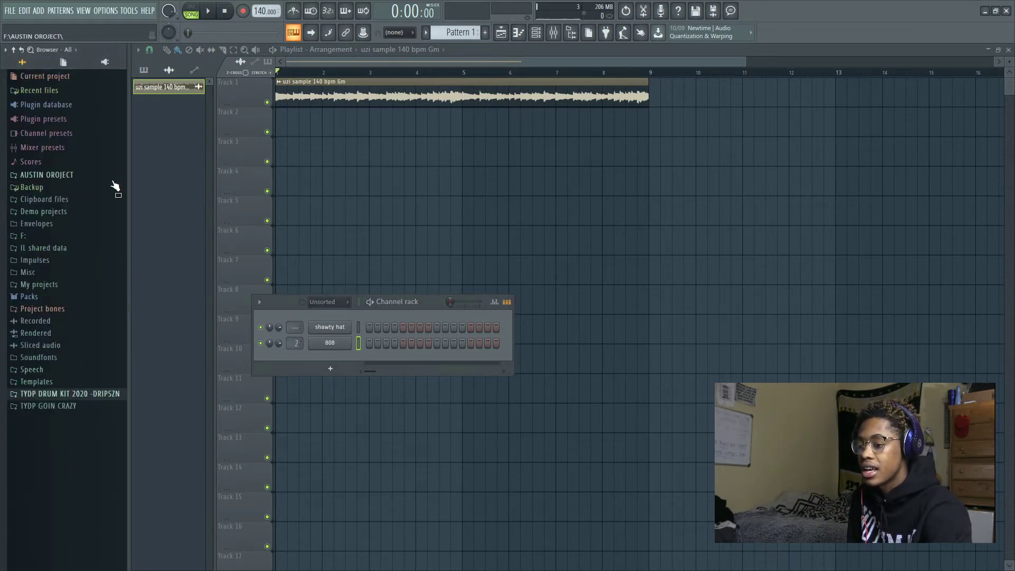
{"action": "left_click", "coordinate": [96, 404]}
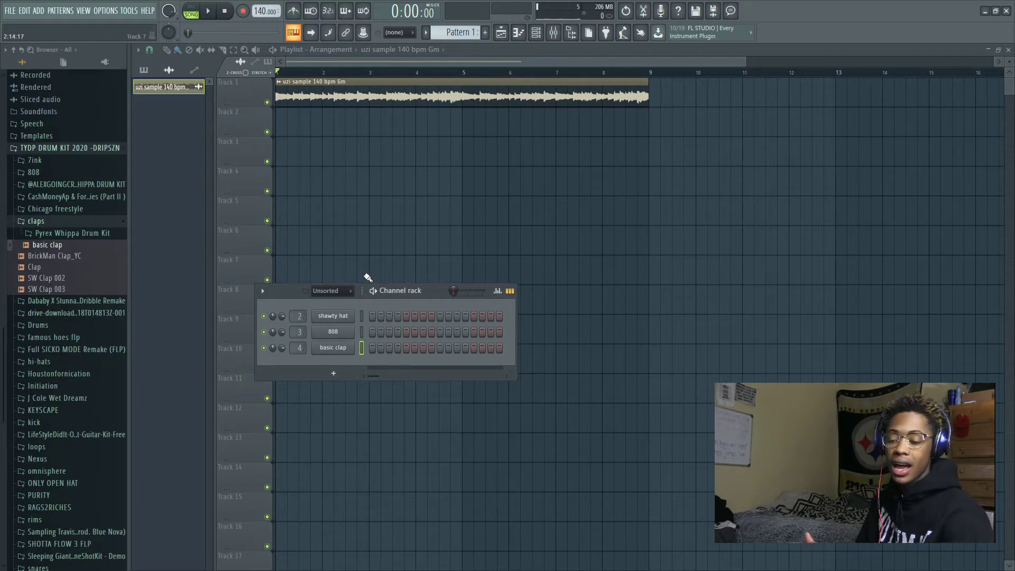
{"action": "left_click", "coordinate": [99, 224]}
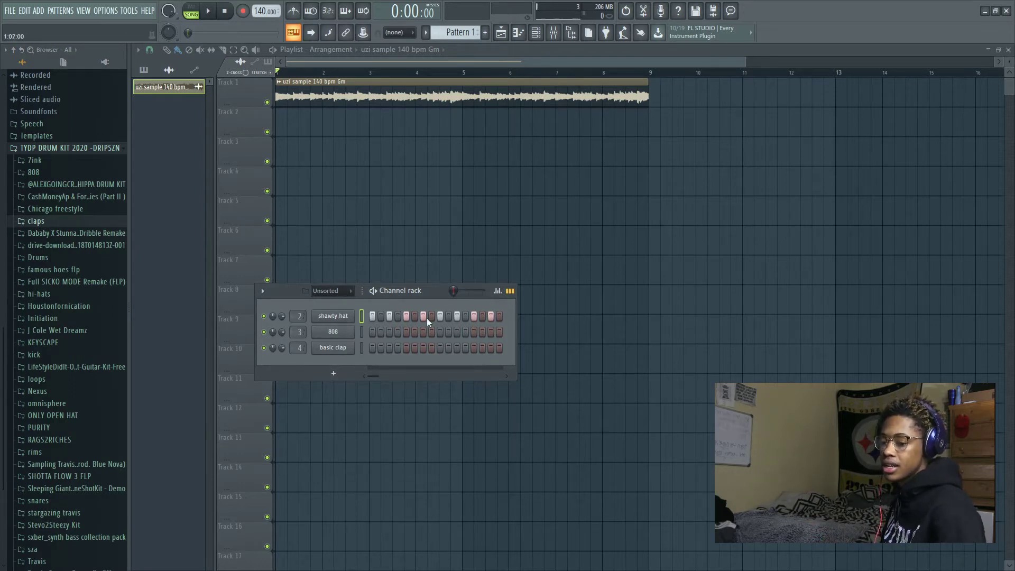
Step: Place Pattern 1 at bar 1 of Track 2 under the sample and play the arrangement
{"action": "left_click", "coordinate": [452, 36]}
{"action": "left_click", "coordinate": [438, 114]}
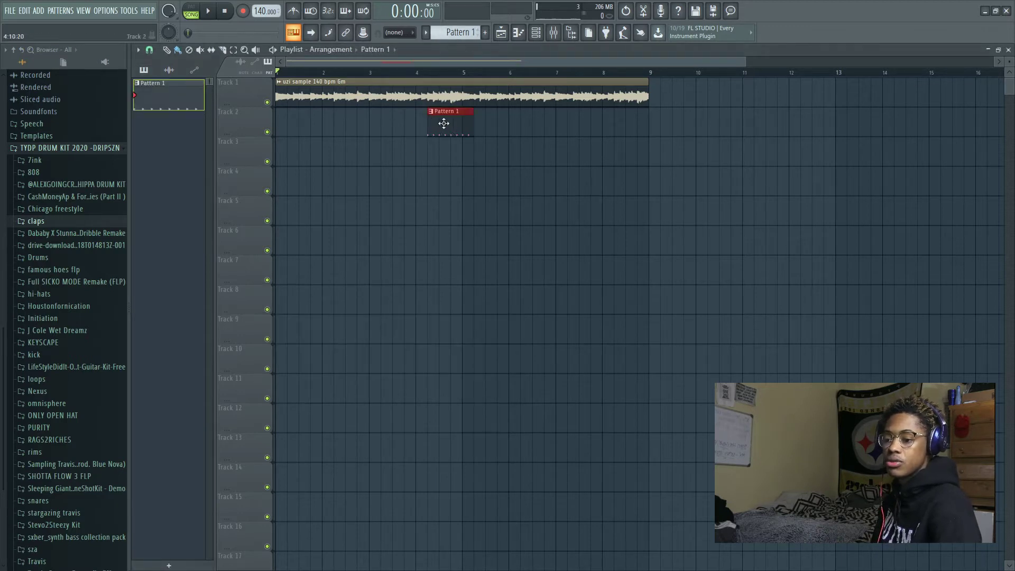
{"action": "left_click_drag", "start_coordinate": [441, 120], "coordinate": [280, 119]}
{"action": "left_click", "coordinate": [208, 11]}
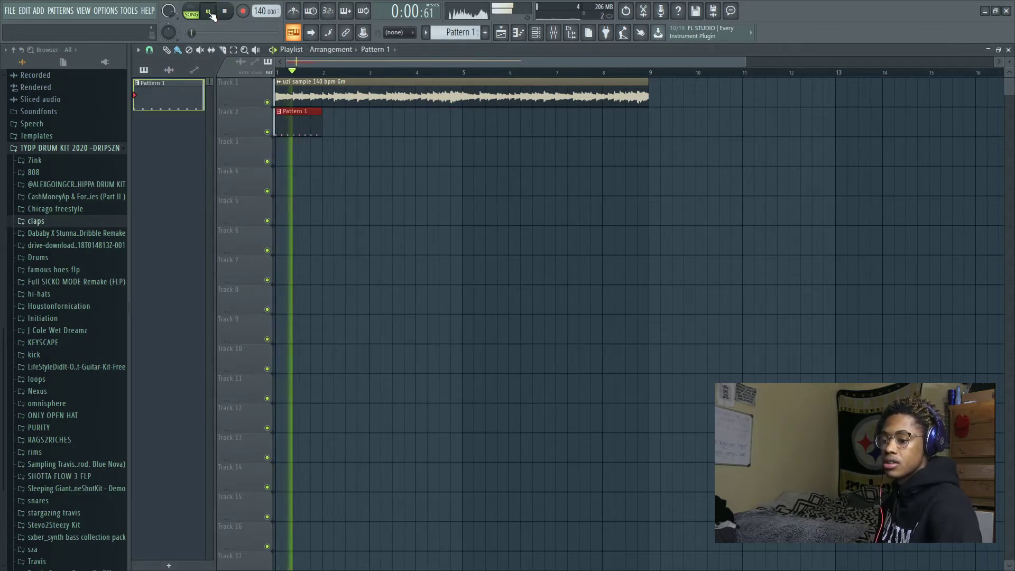
Step: Duplicate the one-bar shawty hat notes to fill four bars, and repeat the Pattern 1 clip on Track 2 from bar 5
{"action": "left_click", "coordinate": [535, 33]}
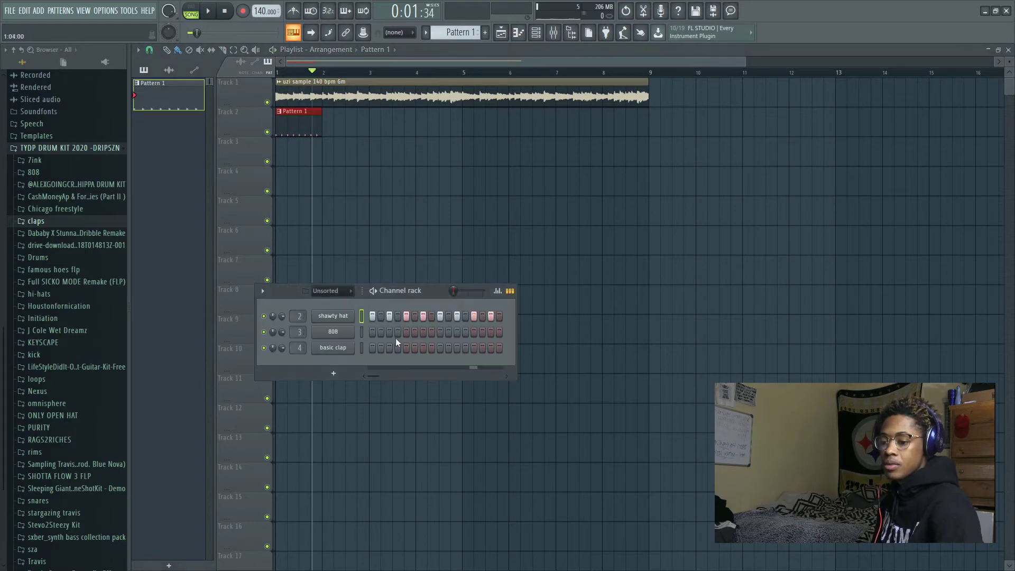
{"action": "key", "text": "F7"}
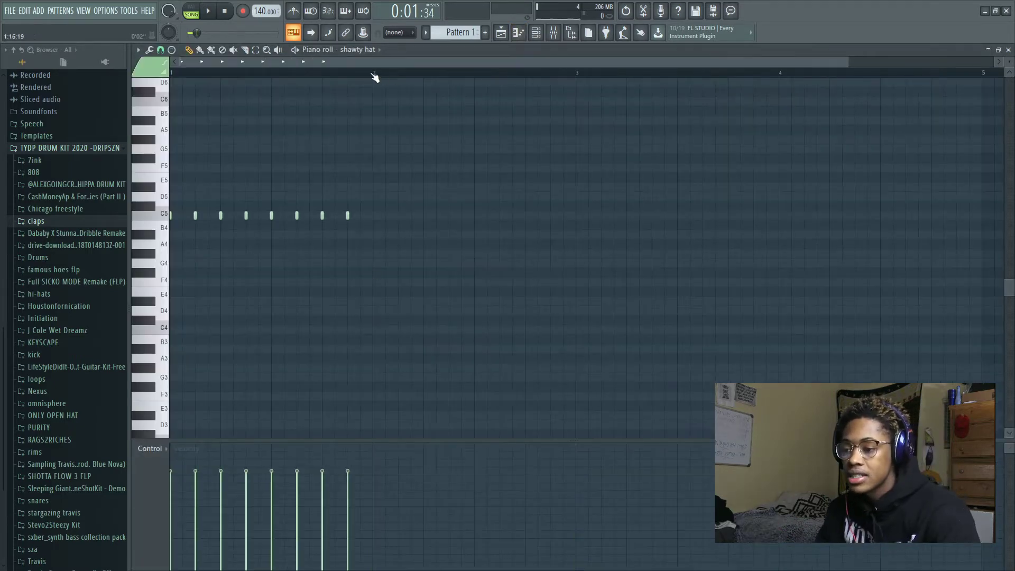
{"action": "left_click_drag", "start_coordinate": [375, 74], "coordinate": [97, 124]}
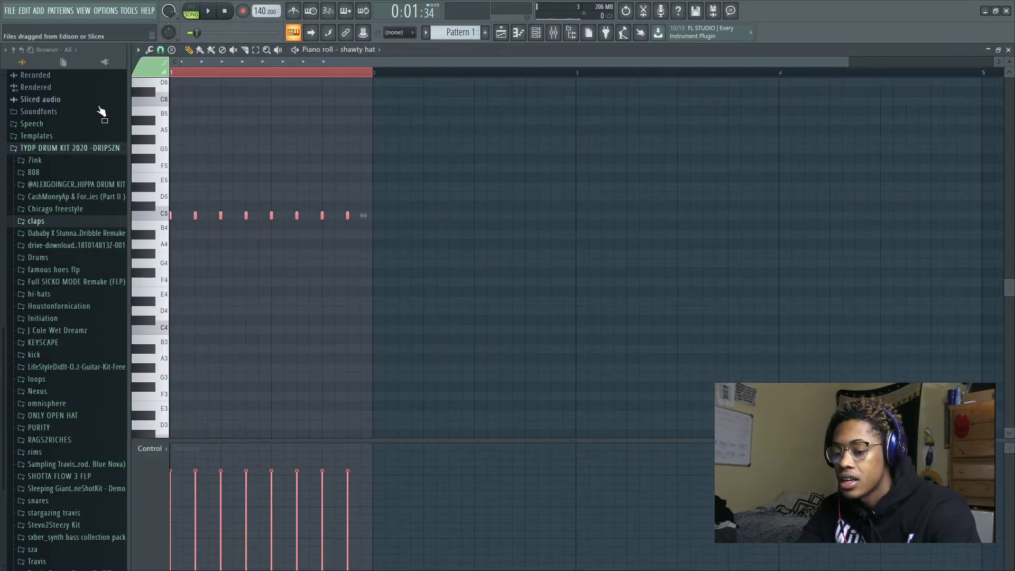
{"action": "key", "text": "ctrl+b"}
{"action": "key", "text": "ctrl+b"}
{"action": "key", "text": "ctrl+b"}
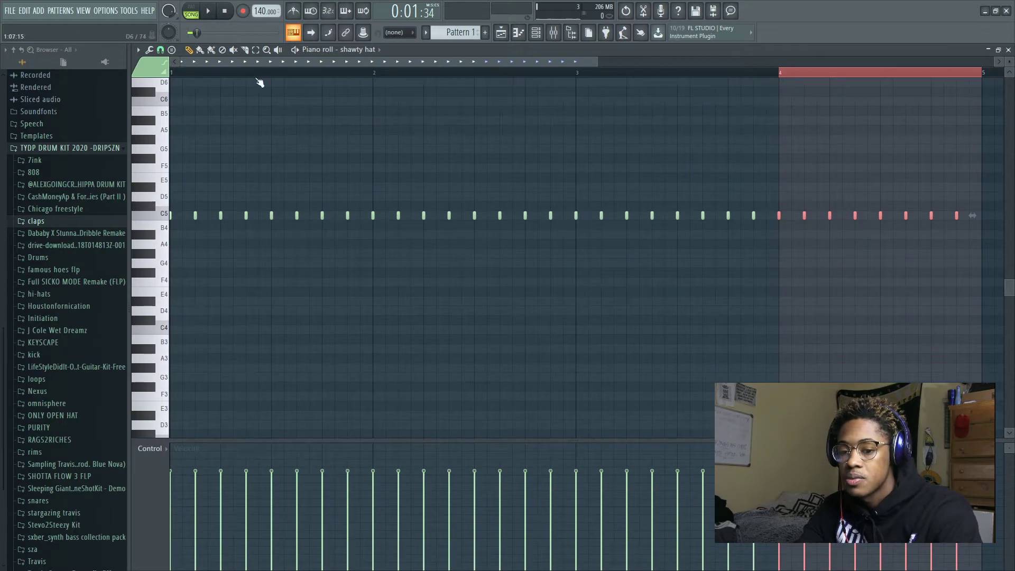
{"action": "left_click", "coordinate": [501, 32]}
{"action": "key", "text": "ctrl+b"}
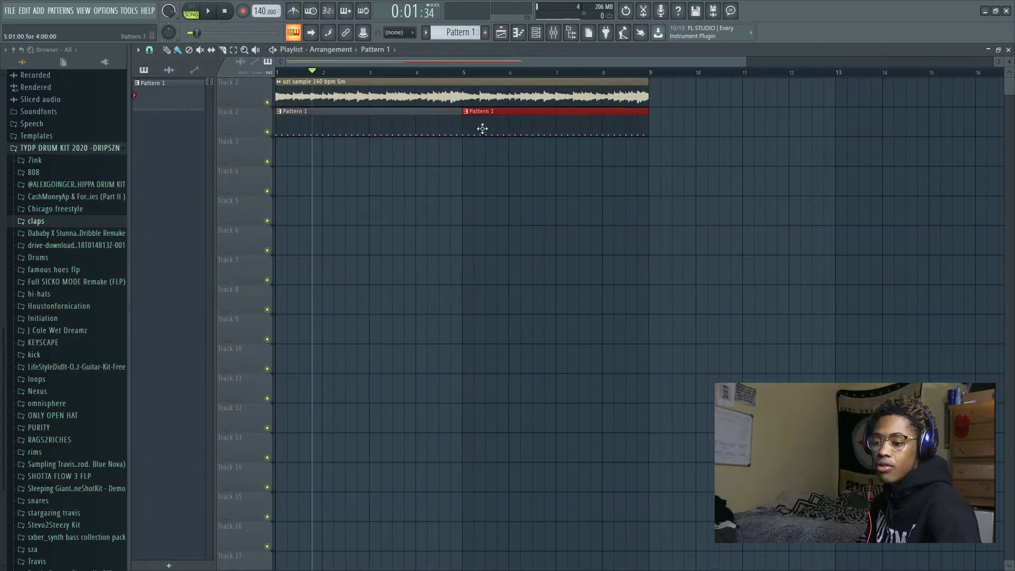
Step: Widen the channel rack and place basic clap hits on steps 9, 25 and 41 of Pattern 1
{"action": "left_click", "coordinate": [535, 33]}
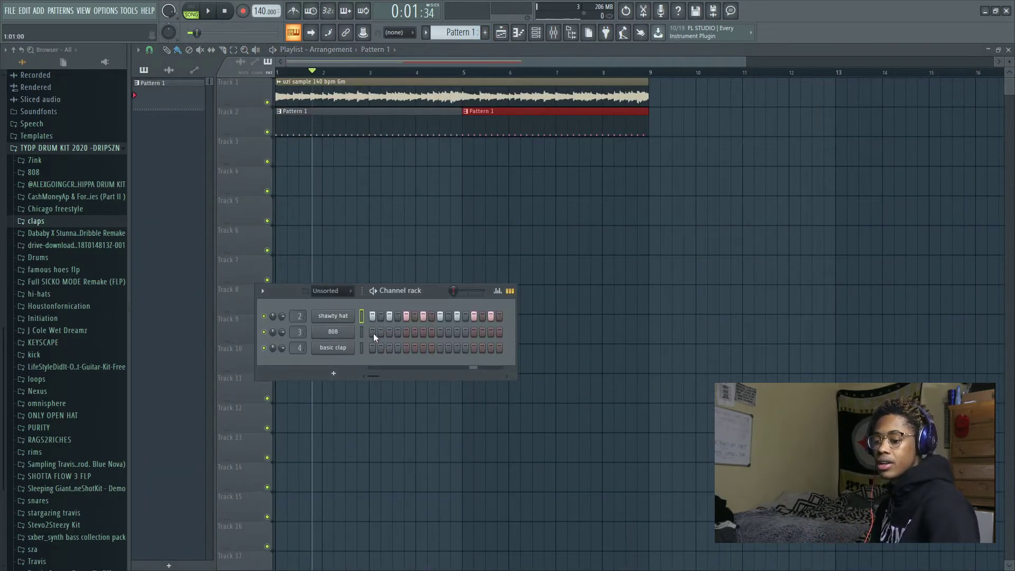
{"action": "left_click_drag", "start_coordinate": [517, 325], "coordinate": [853, 324]}
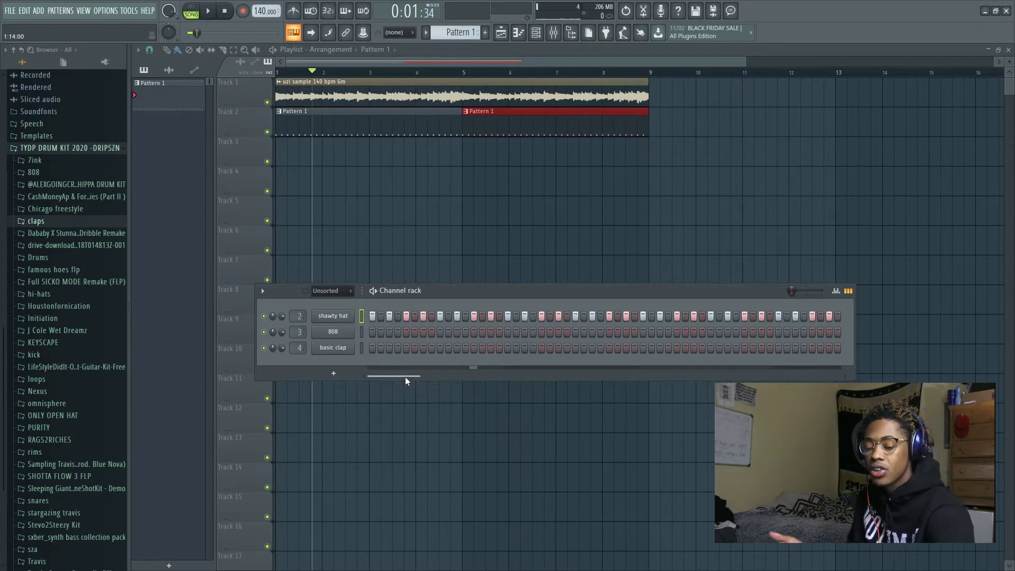
{"action": "left_click", "coordinate": [440, 348]}
{"action": "left_click", "coordinate": [575, 347]}
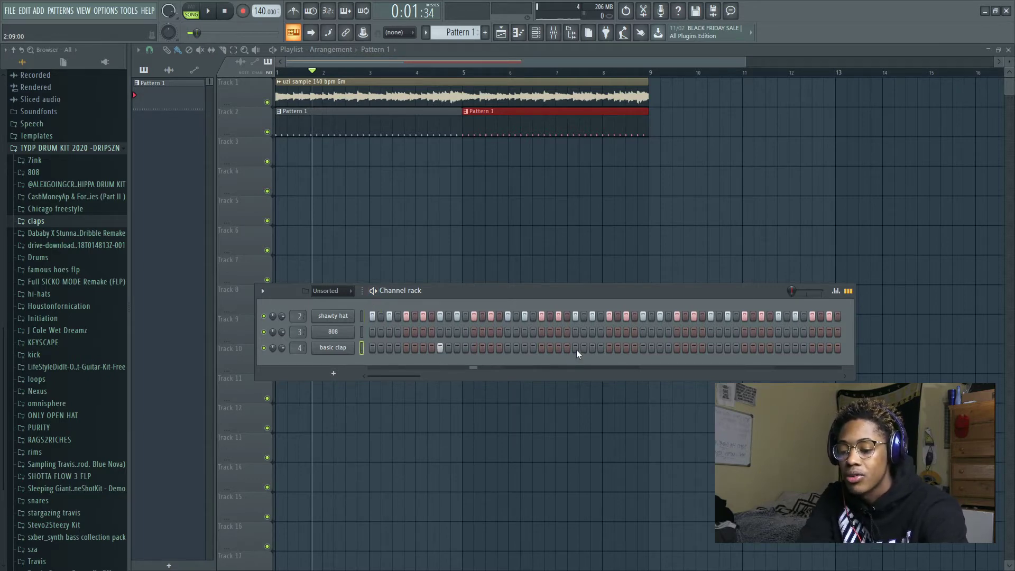
{"action": "left_click", "coordinate": [702, 347]}
{"action": "right_click", "coordinate": [701, 347]}
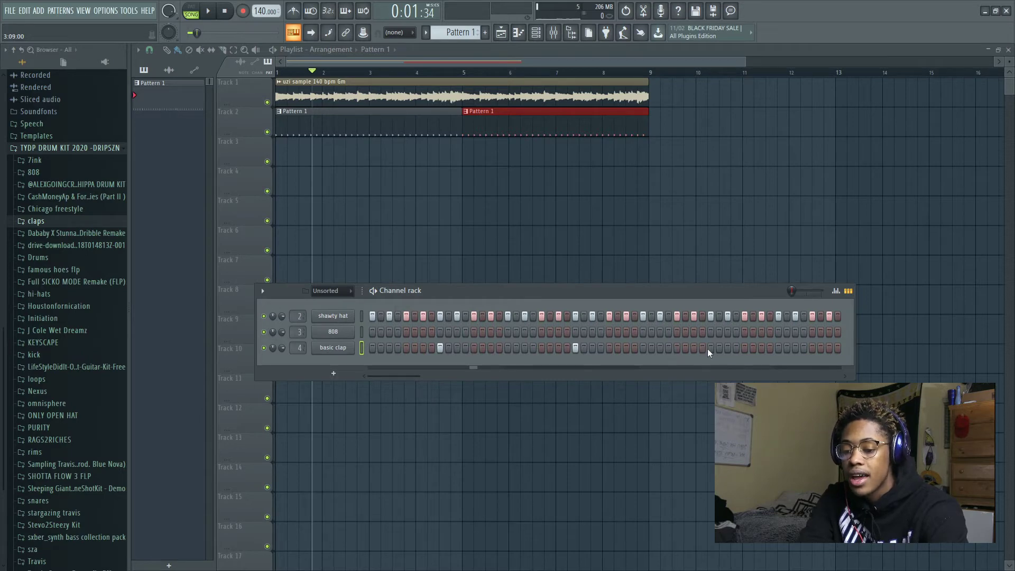
{"action": "left_click", "coordinate": [709, 347]}
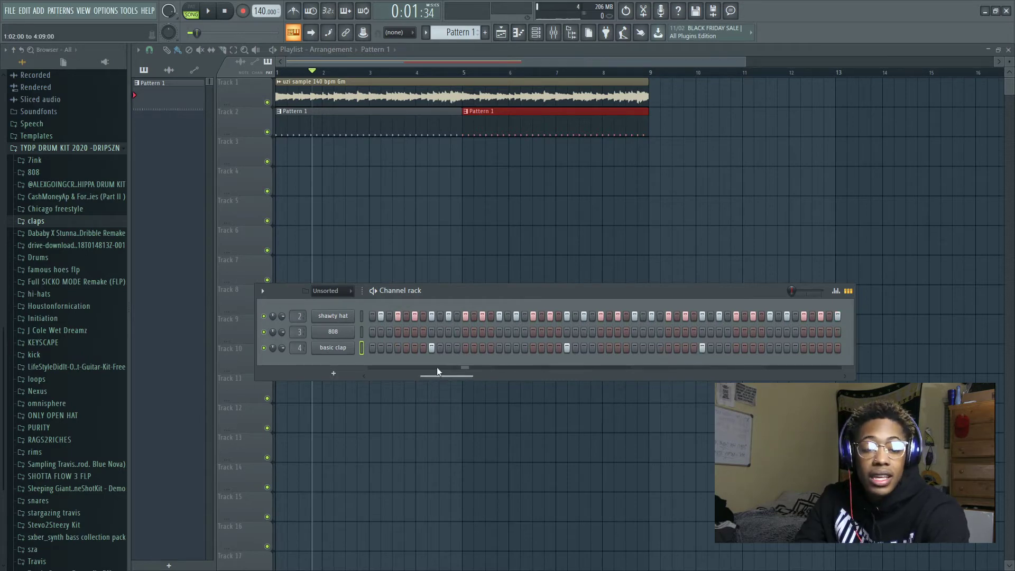
Step: Switch playback to pattern mode and play Pattern 1 to hear the hats and claps together
{"action": "left_click_drag", "start_coordinate": [372, 372], "coordinate": [344, 379]}
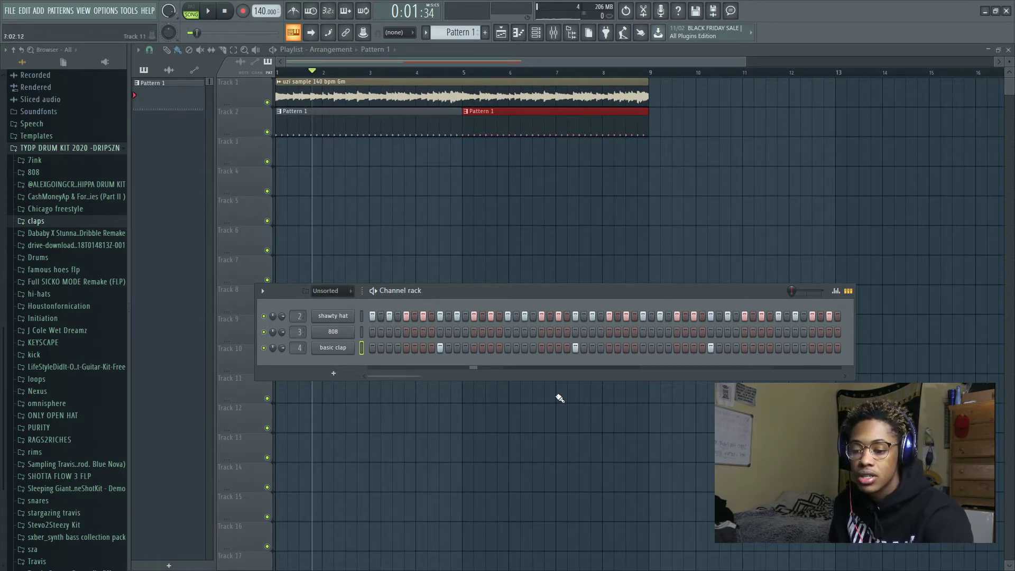
{"action": "left_click_drag", "start_coordinate": [415, 377], "coordinate": [266, 353]}
{"action": "left_click", "coordinate": [191, 11]}
{"action": "left_click", "coordinate": [208, 11]}
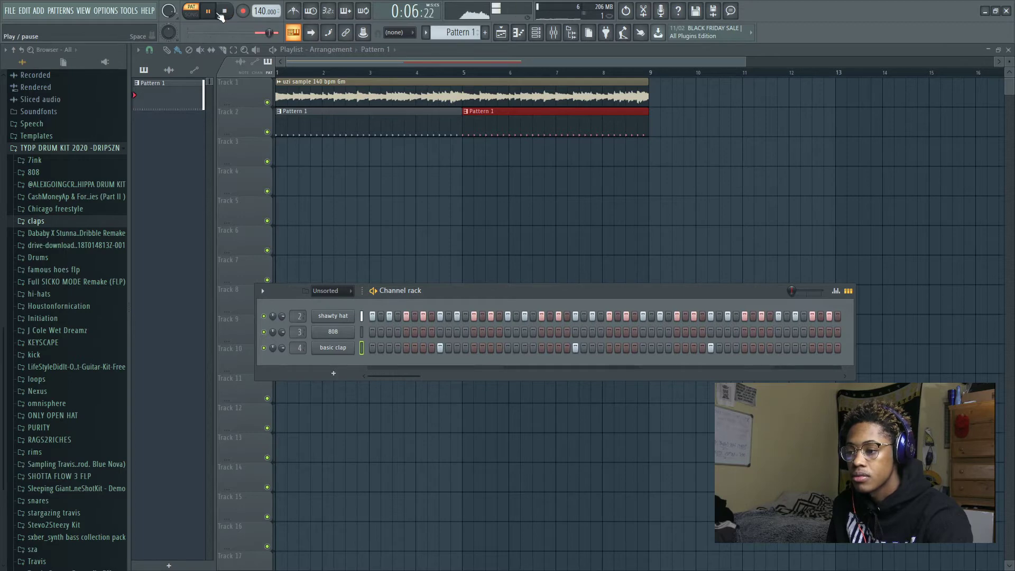
Step: Stop playback and select the 808 channel in the channel rack
{"action": "left_click", "coordinate": [224, 12]}
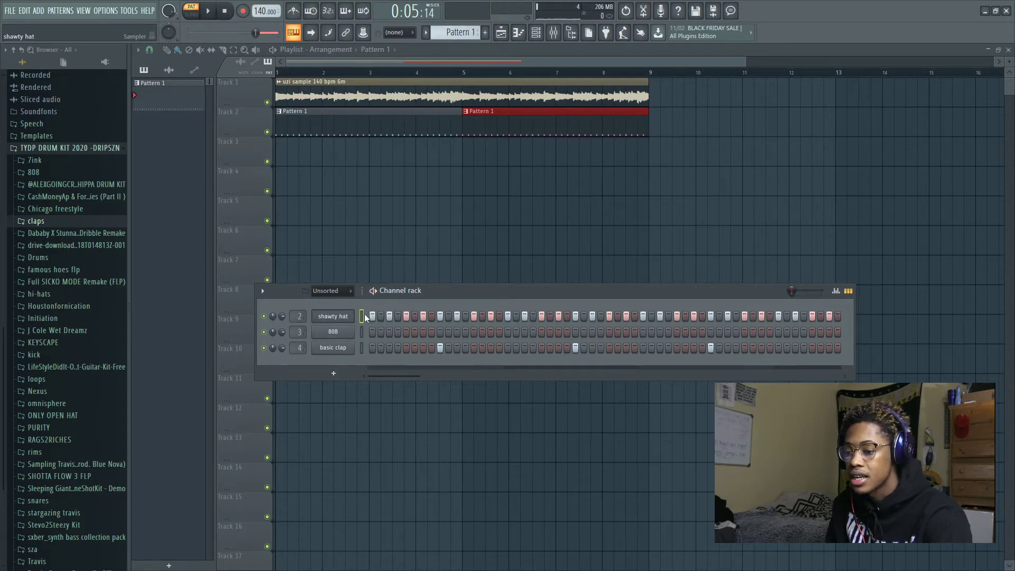
{"action": "key", "text": "F7"}
{"action": "left_click", "coordinate": [448, 66]}
{"action": "left_click", "coordinate": [500, 33]}
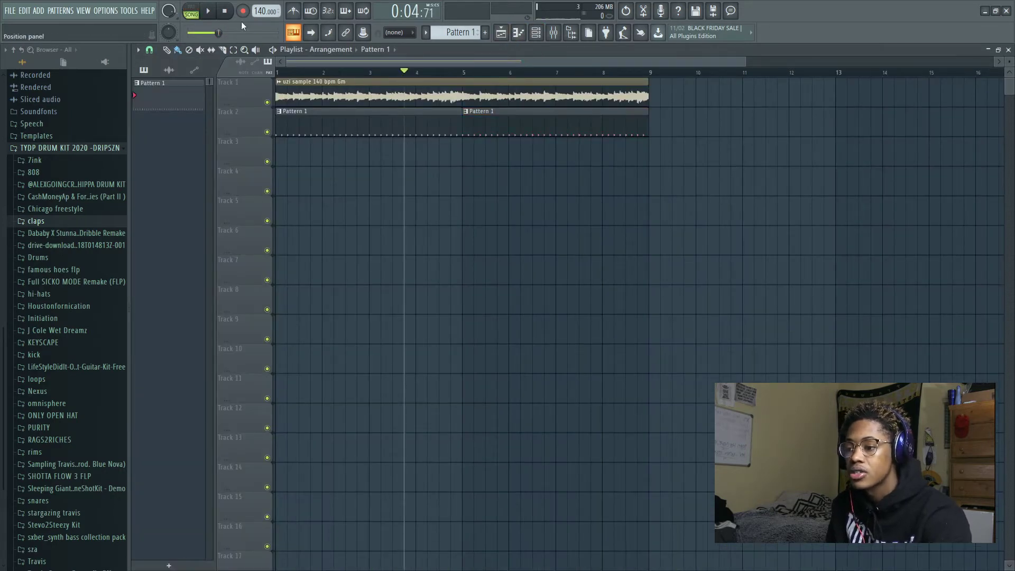
{"action": "left_click", "coordinate": [535, 32]}
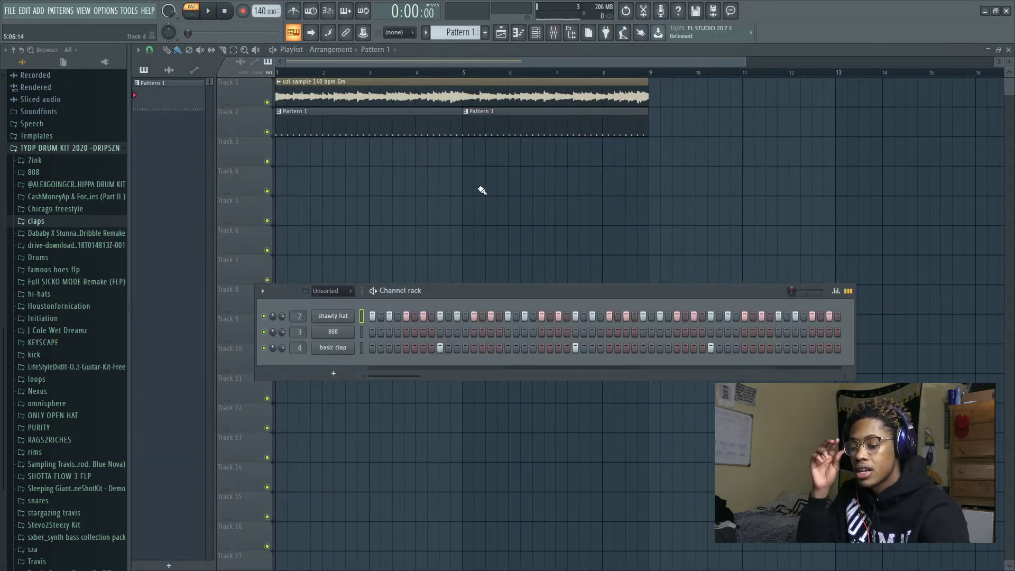
{"action": "left_click", "coordinate": [362, 333]}
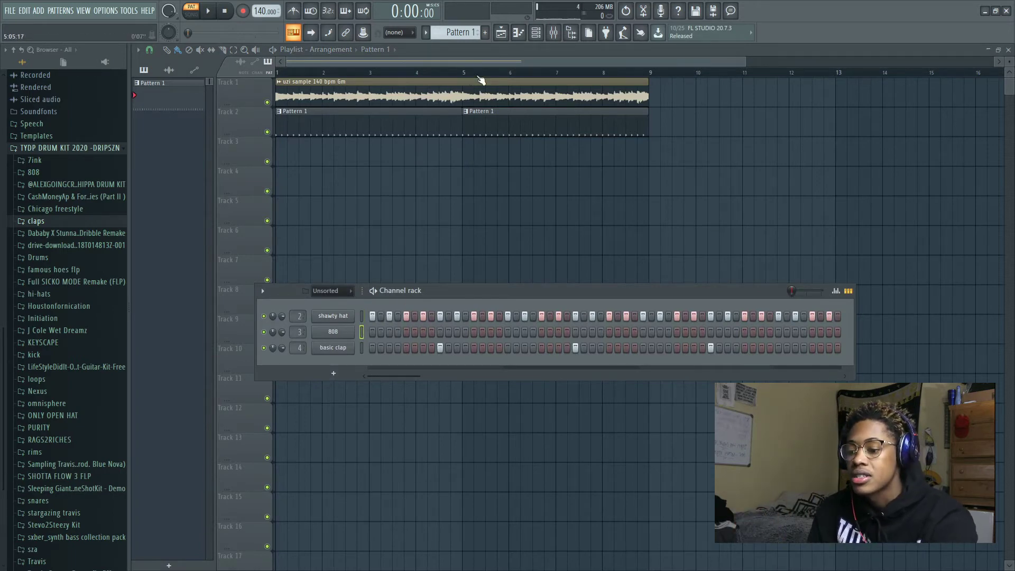
Step: Play the arrangement in song mode and lower the shawty hat's channel volume to 72%
{"action": "left_click", "coordinate": [192, 12]}
{"action": "key", "text": "space"}
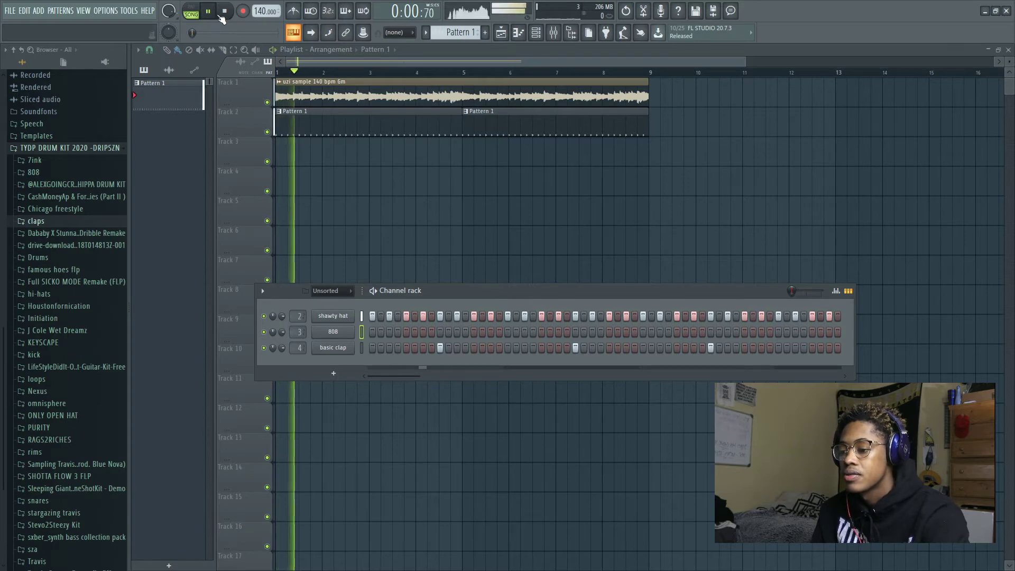
{"action": "scroll", "coordinate": [284, 347], "scroll_direction": "down", "scroll_amount": 5}
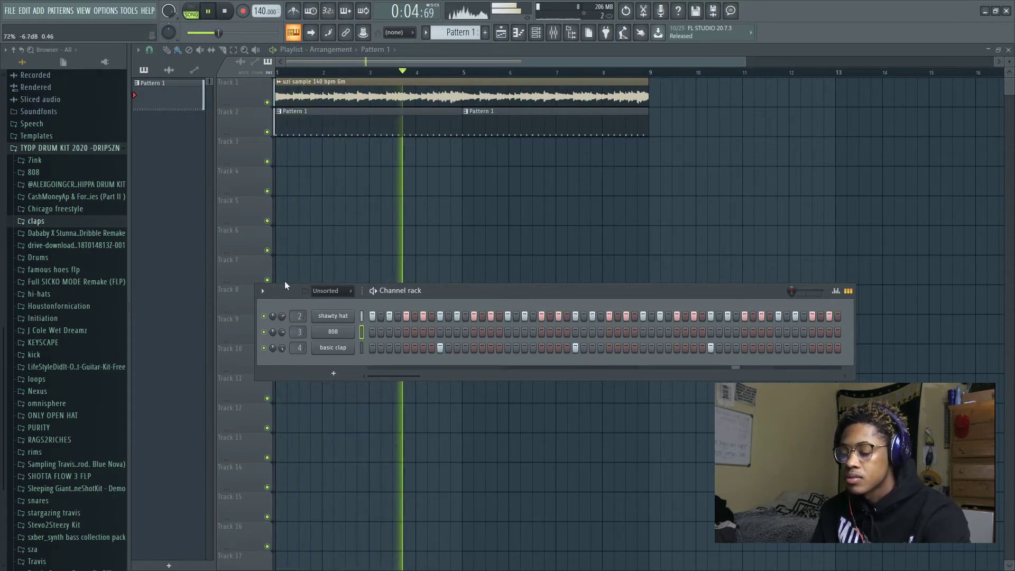
Step: Lower the uzi sample's channel volume to about 59%, then stop playback and close its channel settings
{"action": "double_click", "coordinate": [418, 95]}
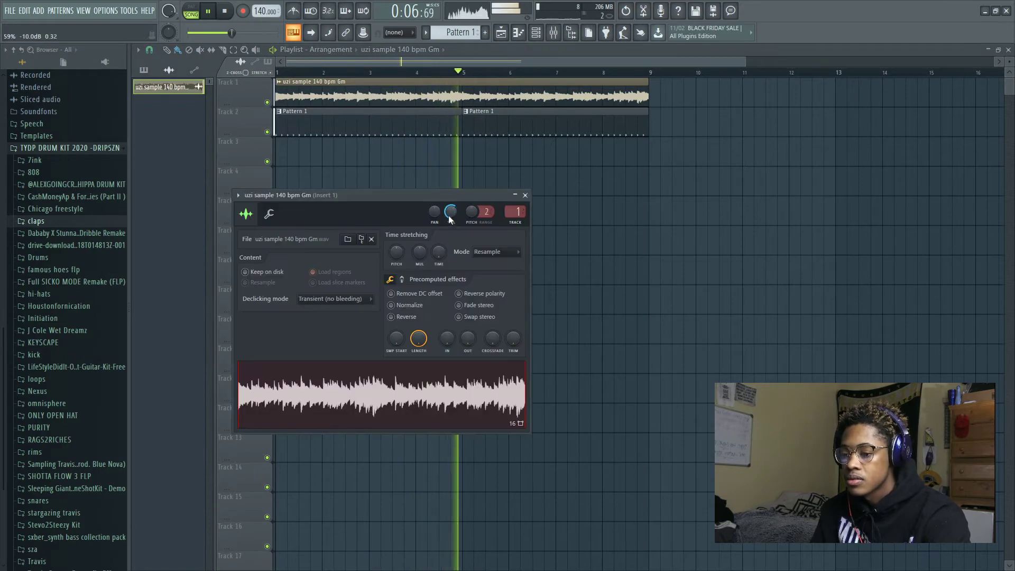
{"action": "key", "text": "space"}
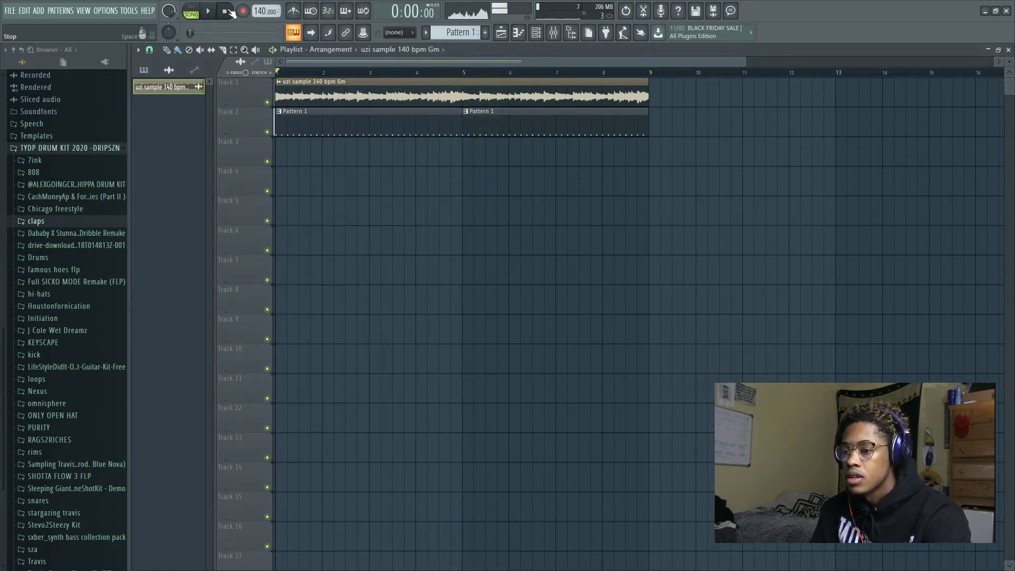
{"action": "left_click", "coordinate": [501, 32]}
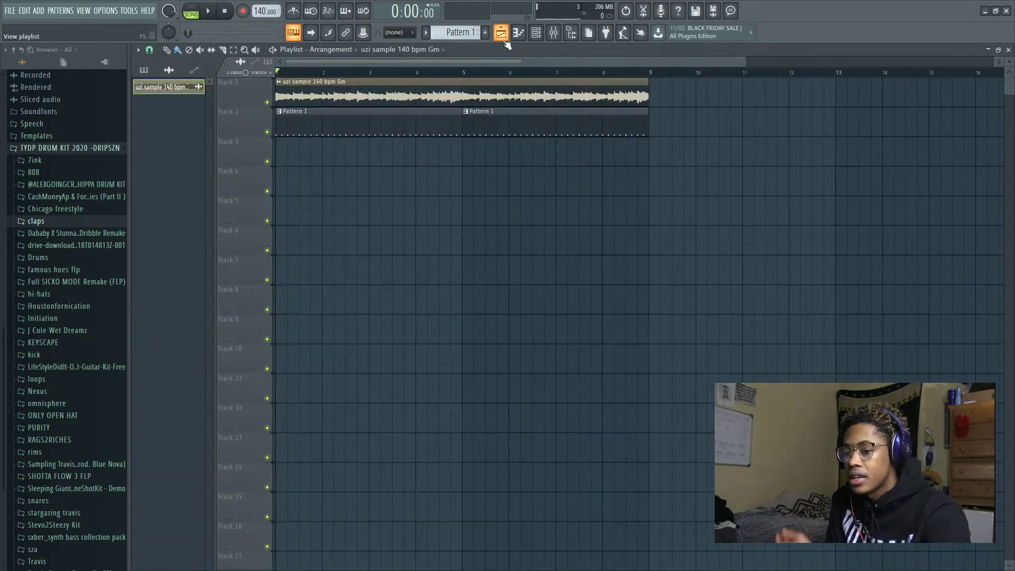
{"action": "double_click", "coordinate": [531, 97]}
{"action": "left_click", "coordinate": [525, 195]}
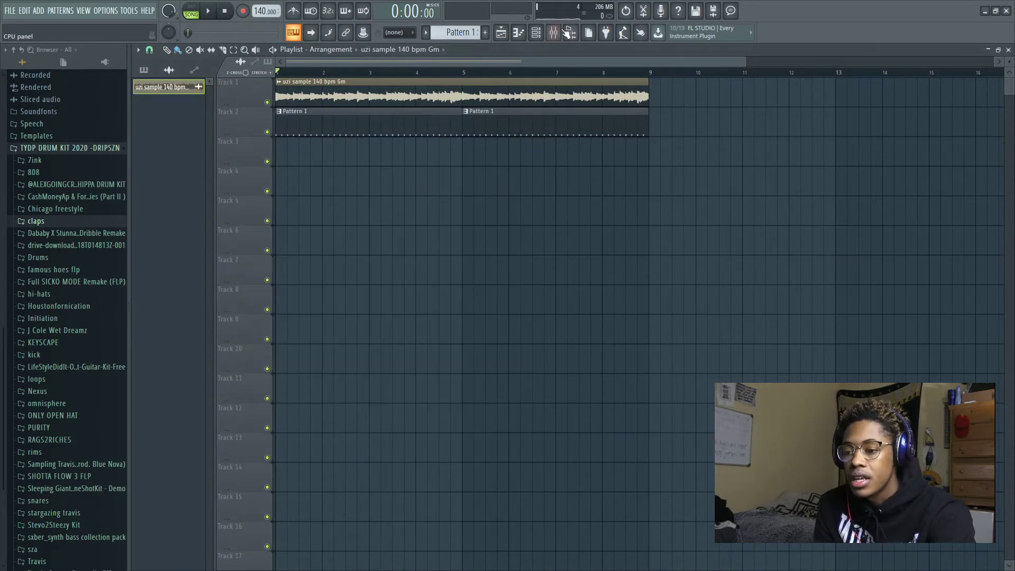
Step: Add Fruity Parametric EQ 2 to mixer Insert 1, load the 20Hz - 18kHz cut preset, and move both cuts inward
{"action": "left_click", "coordinate": [553, 32]}
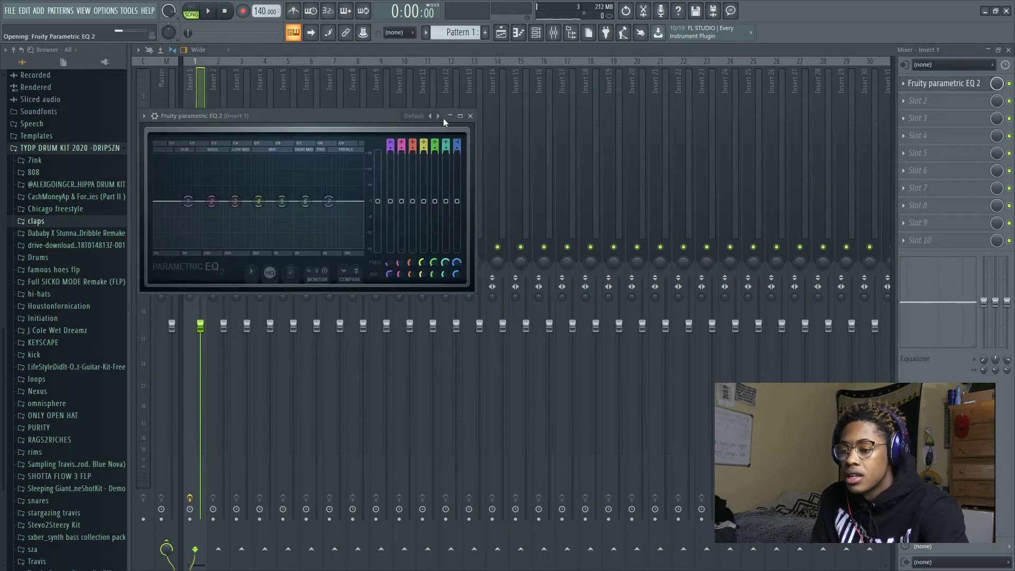
{"action": "left_click", "coordinate": [437, 117]}
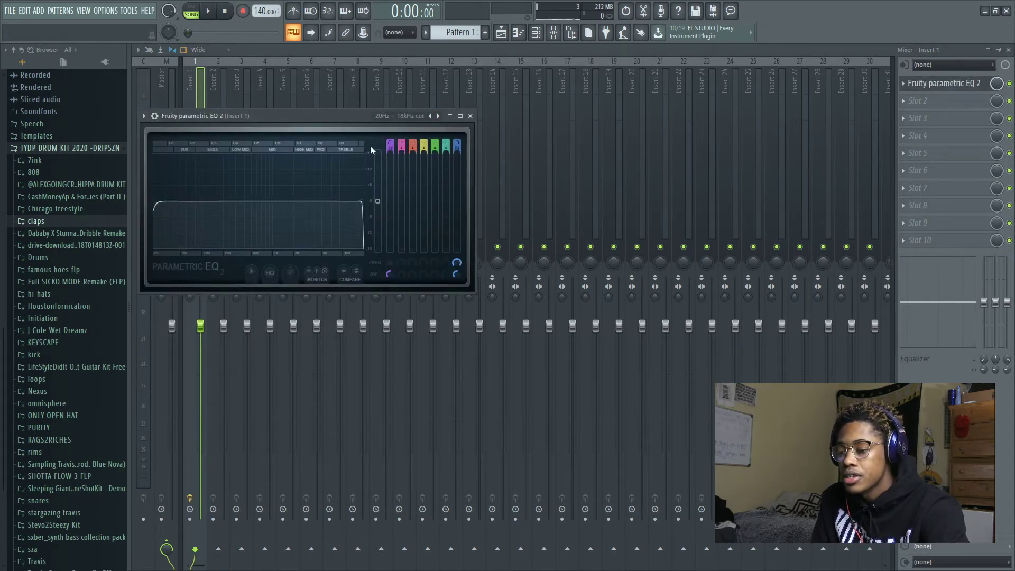
{"action": "left_click", "coordinate": [430, 117]}
{"action": "left_click", "coordinate": [431, 117]}
{"action": "left_click", "coordinate": [438, 116]}
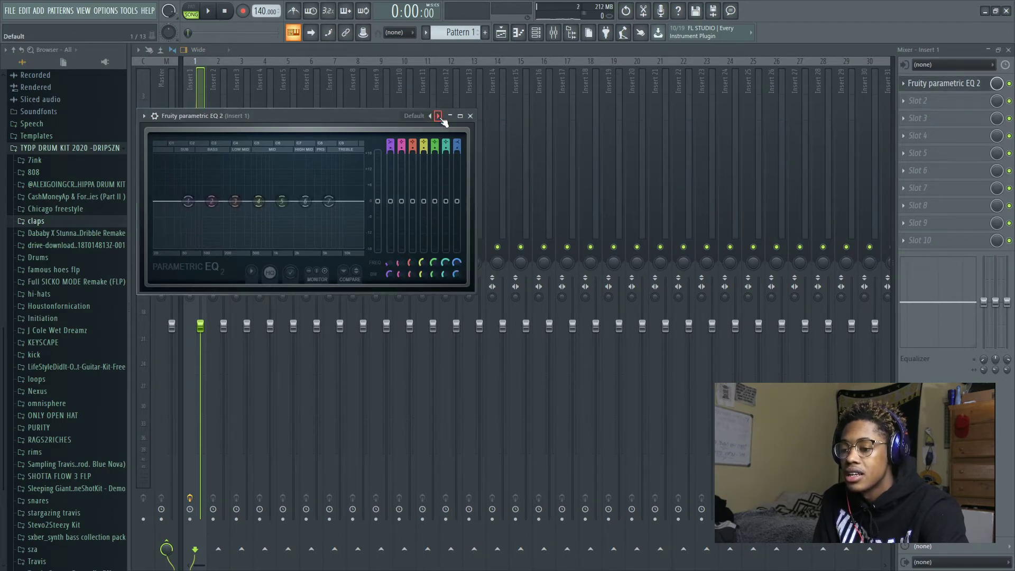
{"action": "left_click", "coordinate": [439, 116]}
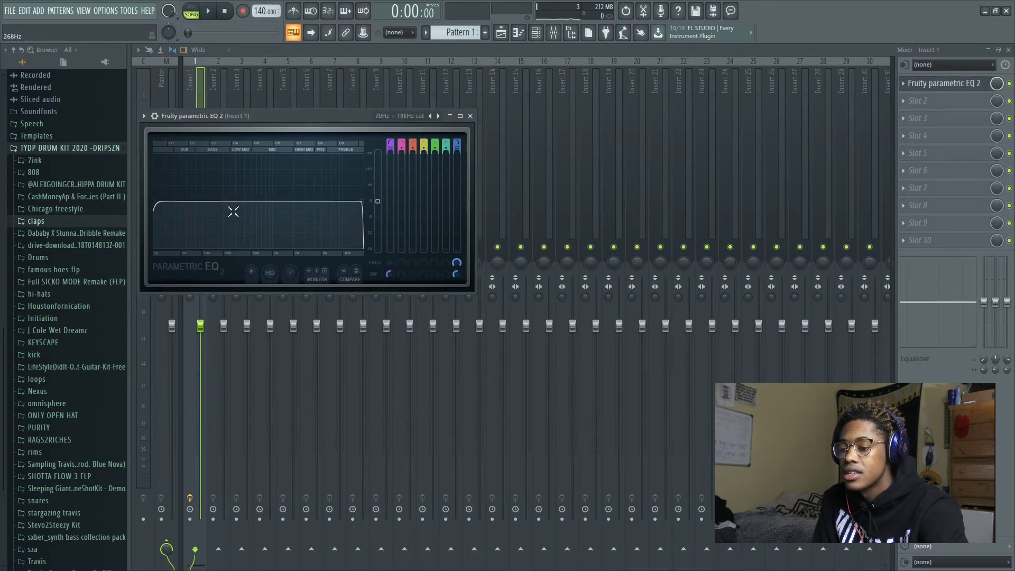
{"action": "left_click_drag", "start_coordinate": [159, 203], "coordinate": [175, 201]}
{"action": "left_click_drag", "start_coordinate": [358, 201], "coordinate": [322, 200]}
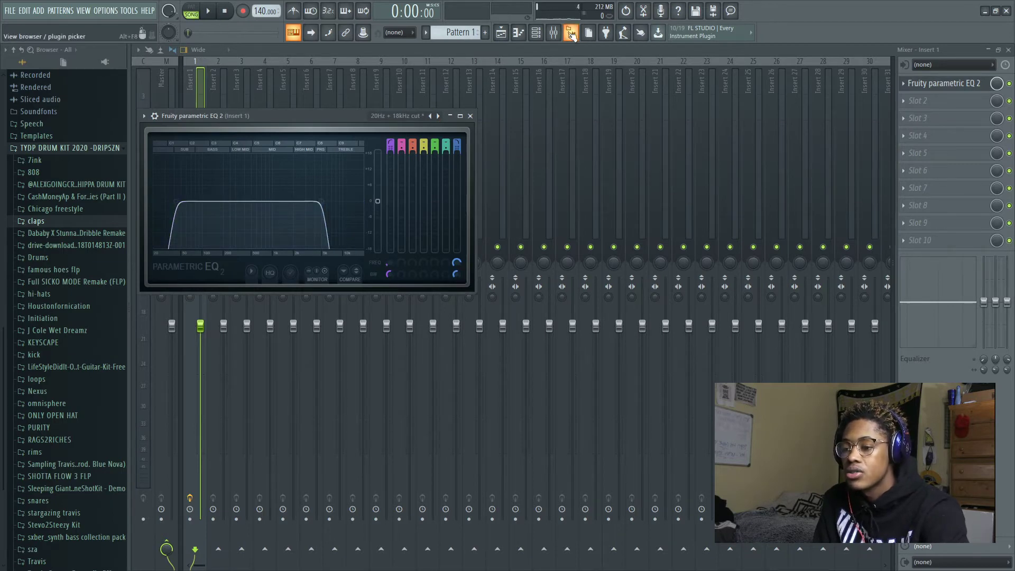
Step: Solo Track 1 and readjust the low and high cuts of Insert 1's EQ while the sample plays
{"action": "left_click", "coordinate": [500, 32]}
{"action": "right_click", "coordinate": [268, 102]}
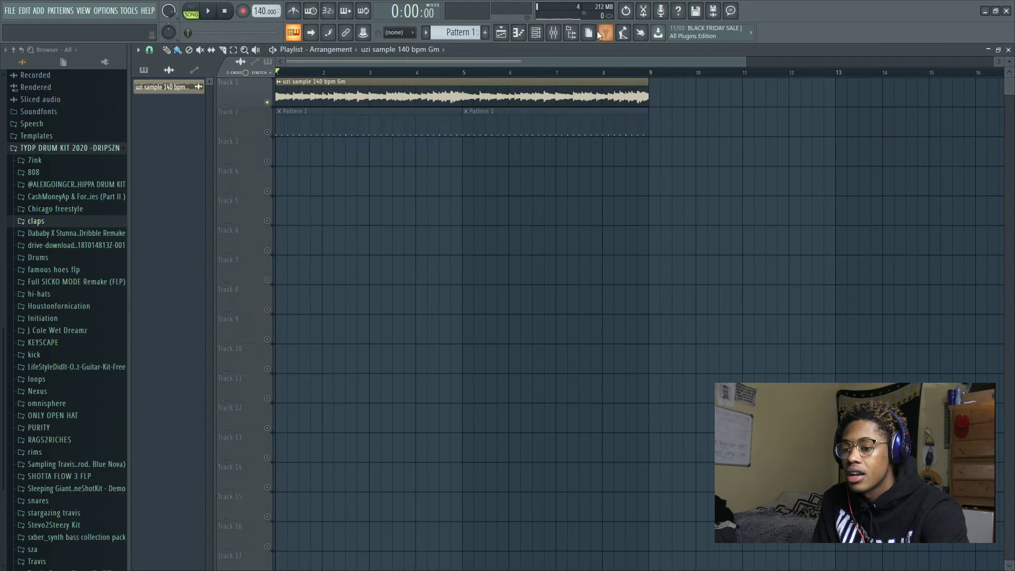
{"action": "left_click", "coordinate": [554, 34]}
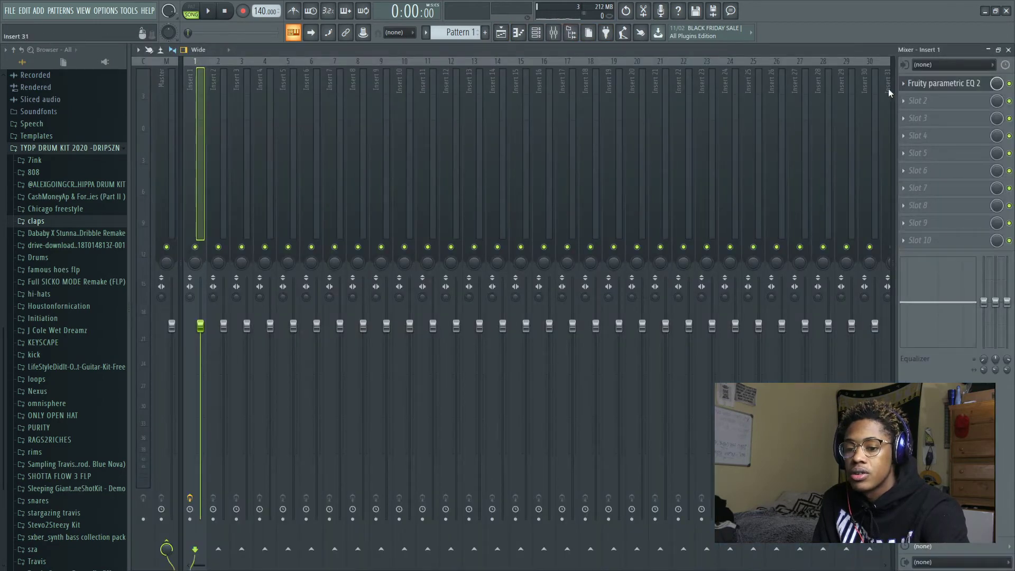
{"action": "left_click", "coordinate": [925, 86]}
{"action": "key", "text": "space"}
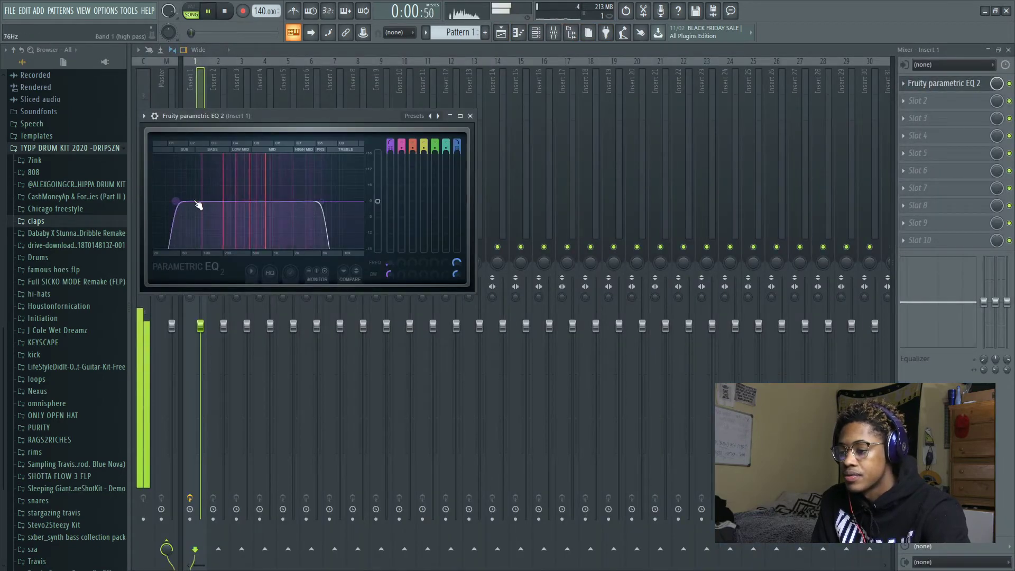
{"action": "mouse_move", "coordinate": [320, 201]}
{"action": "left_mouse_down"}
{"action": "mouse_move", "coordinate": [356, 201]}
{"action": "mouse_move", "coordinate": [333, 202]}
{"action": "left_mouse_up"}
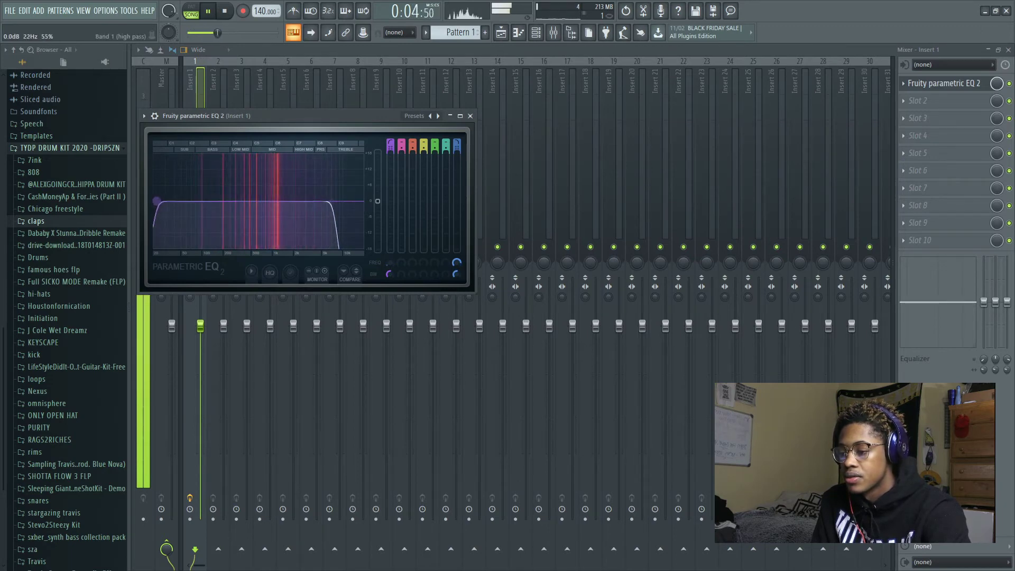
{"action": "left_click_drag", "start_coordinate": [154, 201], "coordinate": [190, 203]}
{"action": "key", "text": "space"}
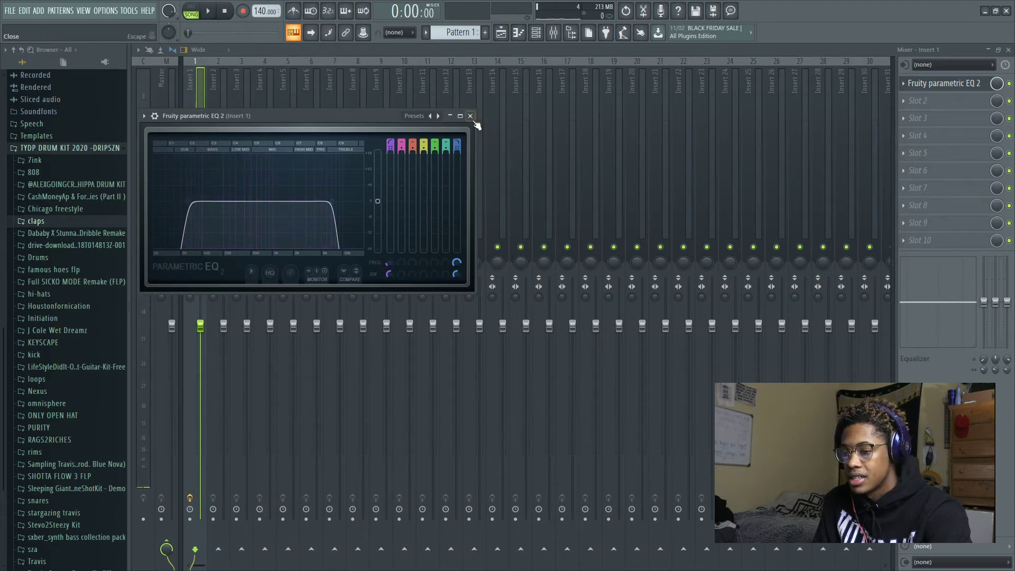
{"action": "left_click", "coordinate": [469, 116]}
Step: Return to the playlist and unsolo Track 1 so all tracks are active again
{"action": "left_click", "coordinate": [518, 32]}
{"action": "left_click", "coordinate": [500, 32]}
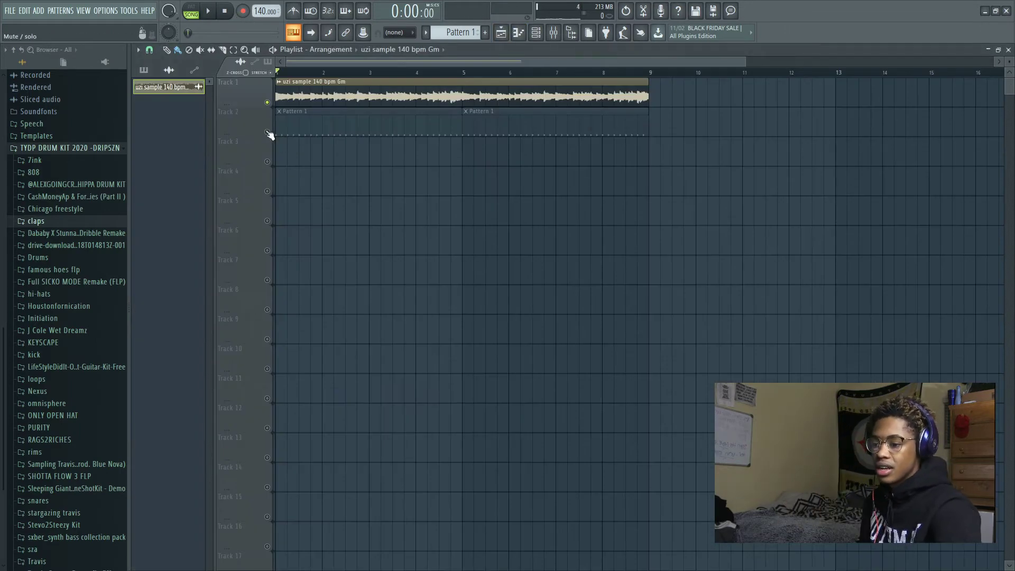
{"action": "left_click", "coordinate": [268, 132], "text": "ctrl"}
{"action": "left_click", "coordinate": [267, 132], "text": "ctrl"}
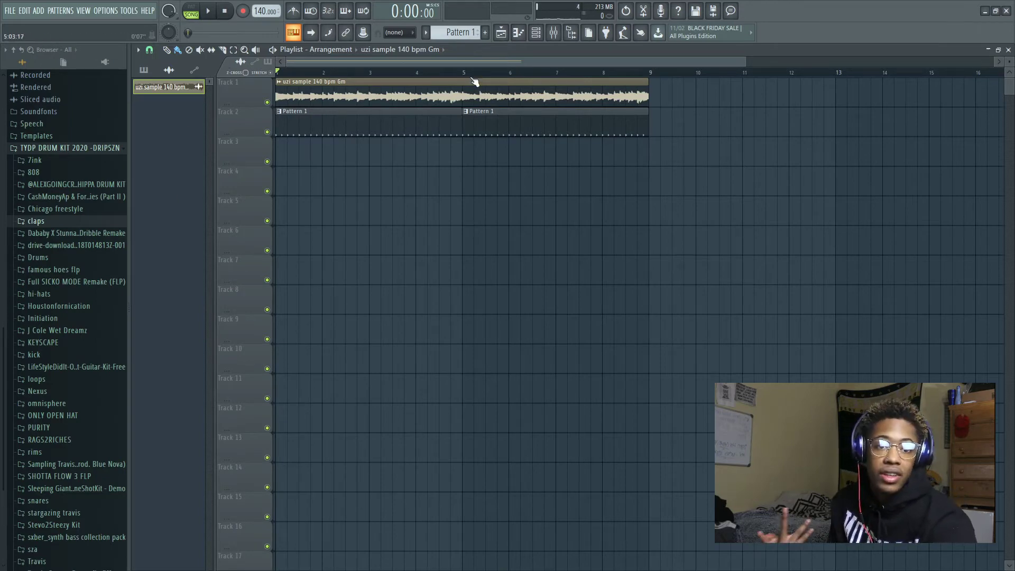
Step: Select the 808 channel, create a new empty Pattern 2, and mute Track 2 in the playlist
{"action": "scroll", "coordinate": [470, 79], "scroll_direction": "down", "scroll_amount": 1}
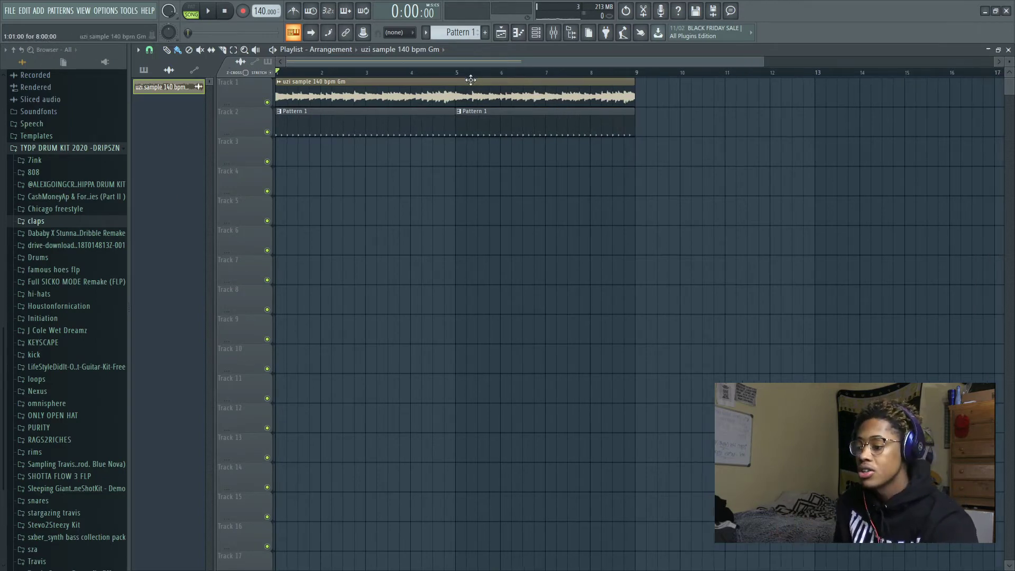
{"action": "left_click", "coordinate": [535, 32]}
{"action": "scroll", "coordinate": [328, 292], "scroll_direction": "down", "scroll_amount": 2}
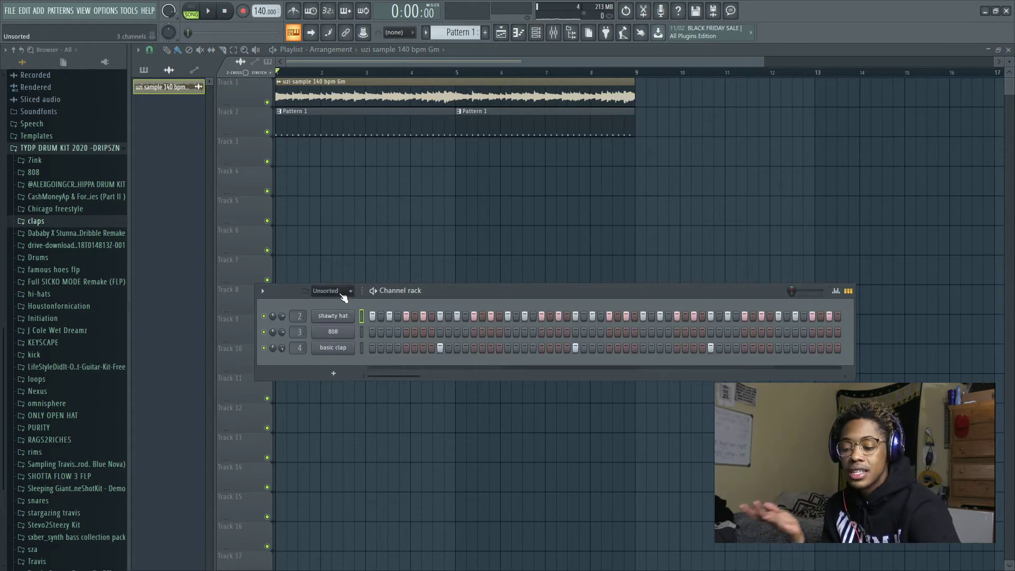
{"action": "scroll", "coordinate": [61, 423], "scroll_direction": "down", "scroll_amount": 3}
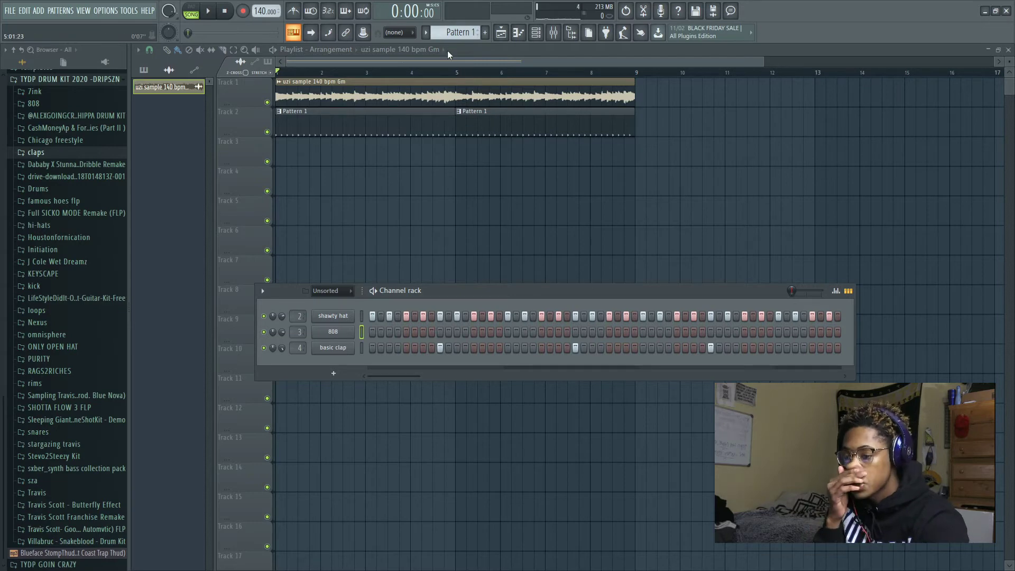
{"action": "scroll", "coordinate": [453, 39], "scroll_direction": "up", "scroll_amount": 1}
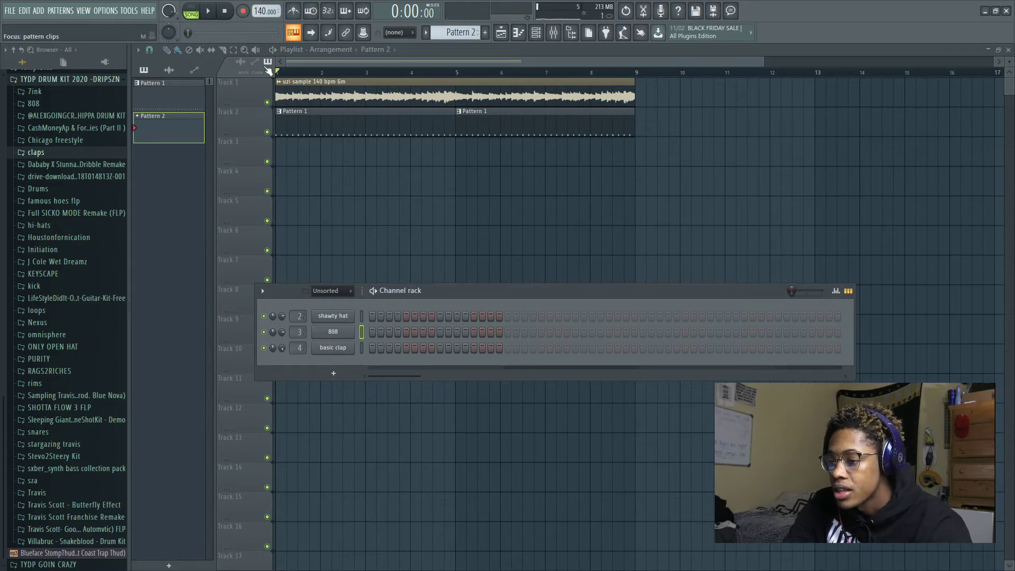
{"action": "left_click", "coordinate": [267, 131]}
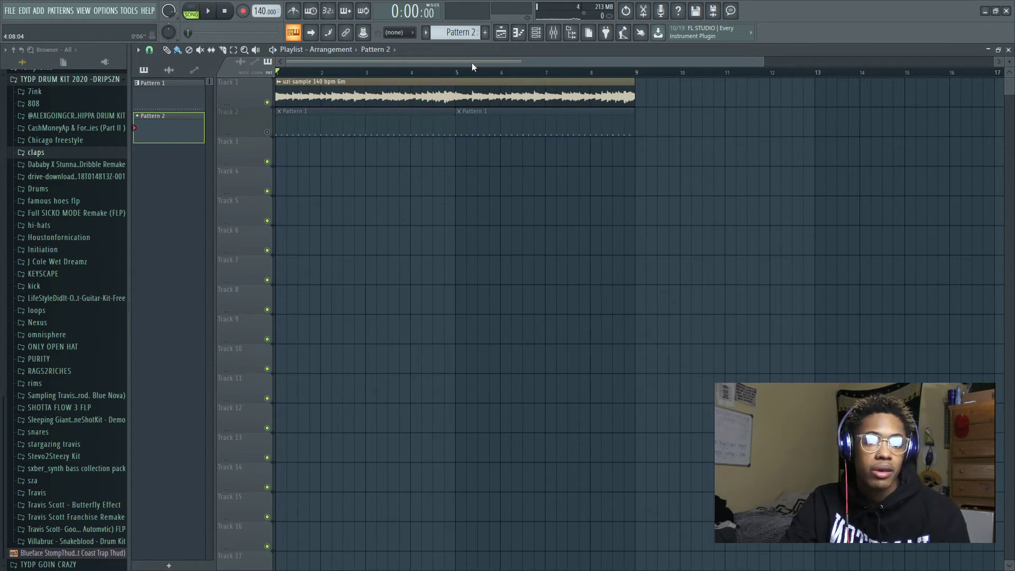
{"action": "left_click", "coordinate": [545, 74]}
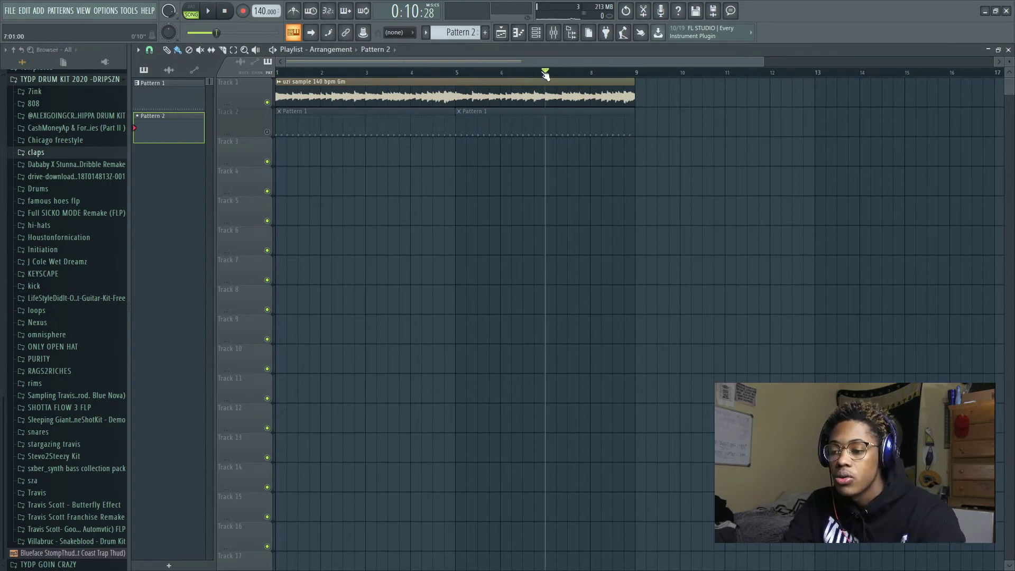
{"action": "left_click", "coordinate": [229, 10]}
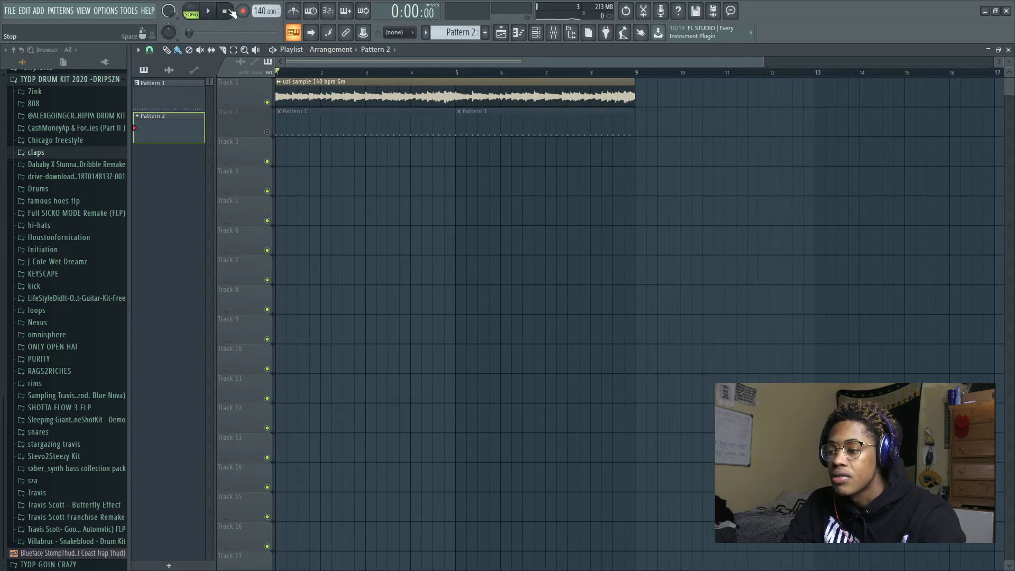
{"action": "left_click", "coordinate": [512, 74]}
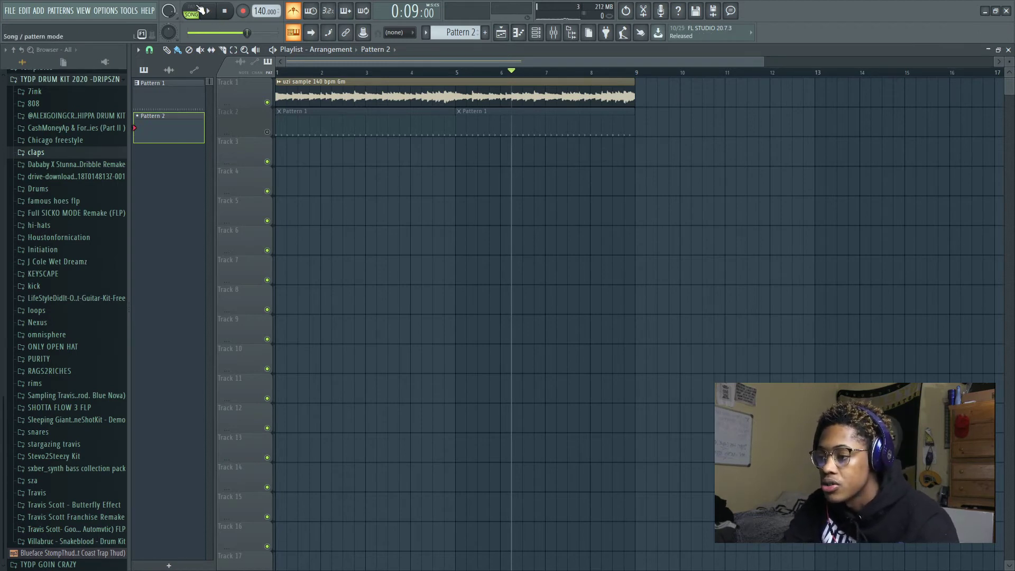
Step: Open Pattern 2's 808 notes in the piano roll, select all of them, quantize them, and play the pattern
{"action": "key", "text": "F6"}
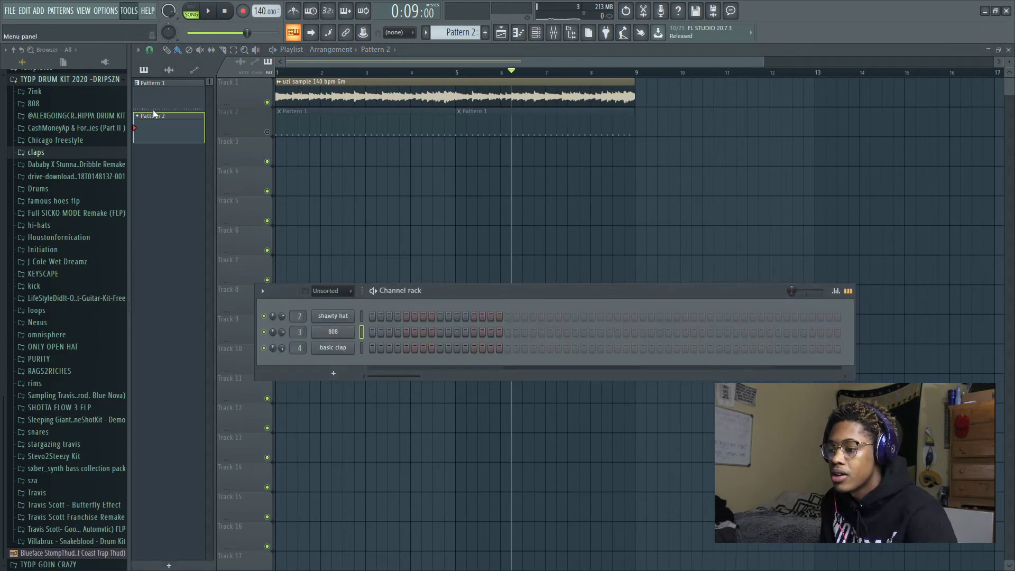
{"action": "left_click", "coordinate": [392, 337]}
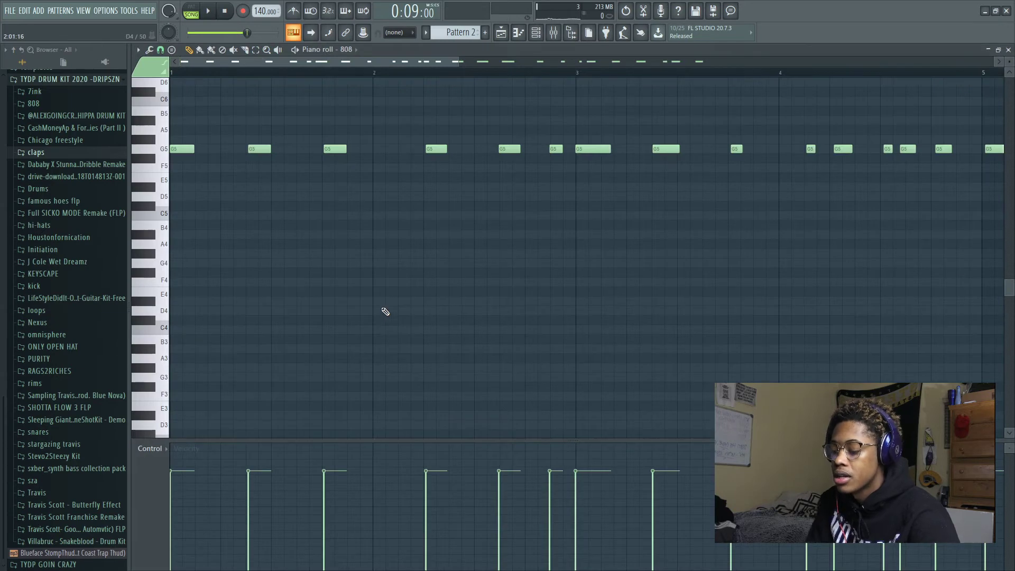
{"action": "key", "text": "ctrl+a"}
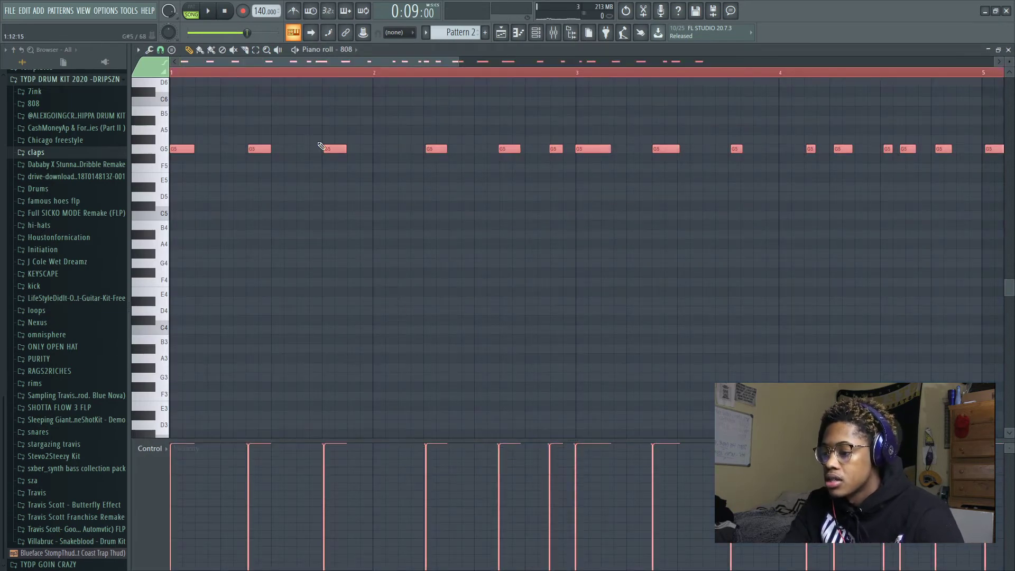
{"action": "key", "text": "space"}
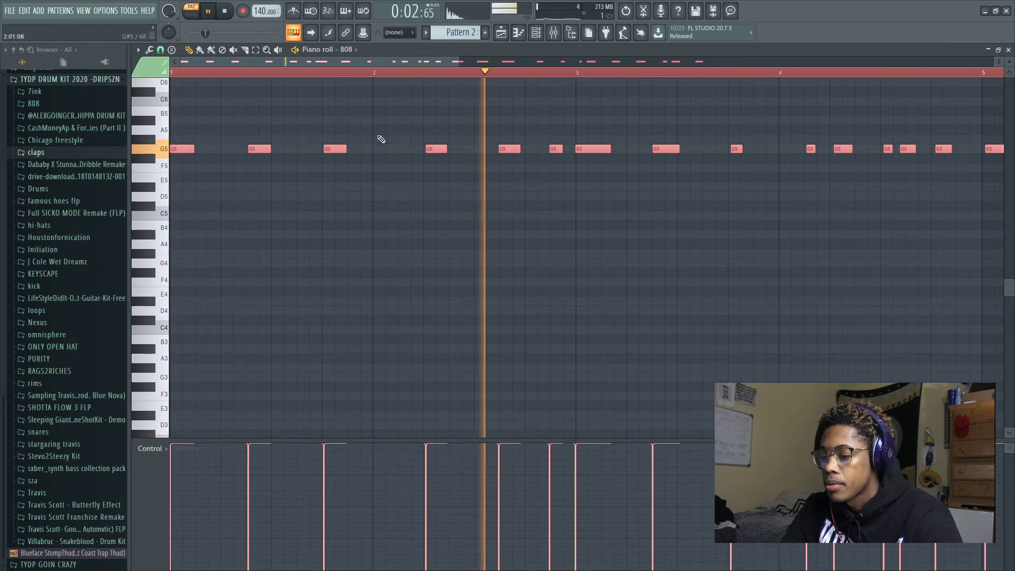
{"action": "key", "text": "ctrl+q"}
{"action": "key", "text": "space"}
{"action": "key", "text": "space"}
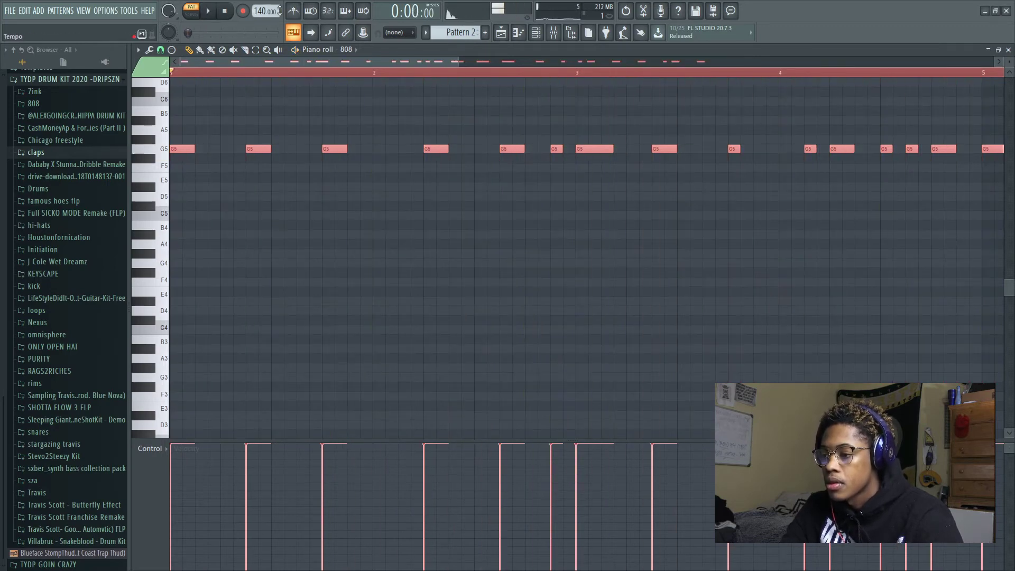
Step: Play the 808 pattern around bar 4 and move the second of its two short mid-bar G5 notes one step earlier
{"action": "left_click_drag", "start_coordinate": [404, 60], "coordinate": [562, 94]}
{"action": "key", "text": "space"}
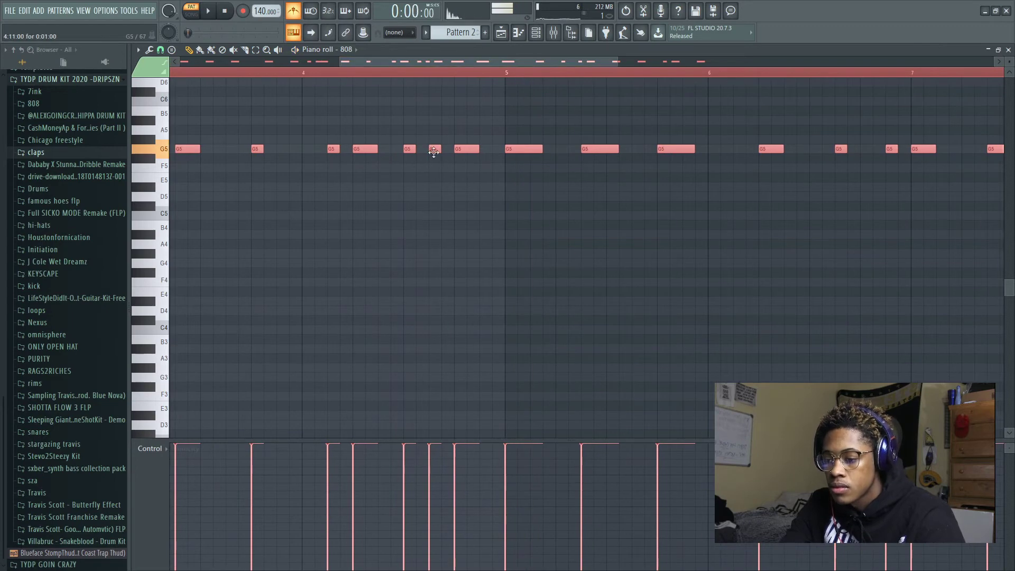
{"action": "key", "text": "space"}
{"action": "left_click", "coordinate": [368, 73]}
{"action": "left_click", "coordinate": [341, 74]}
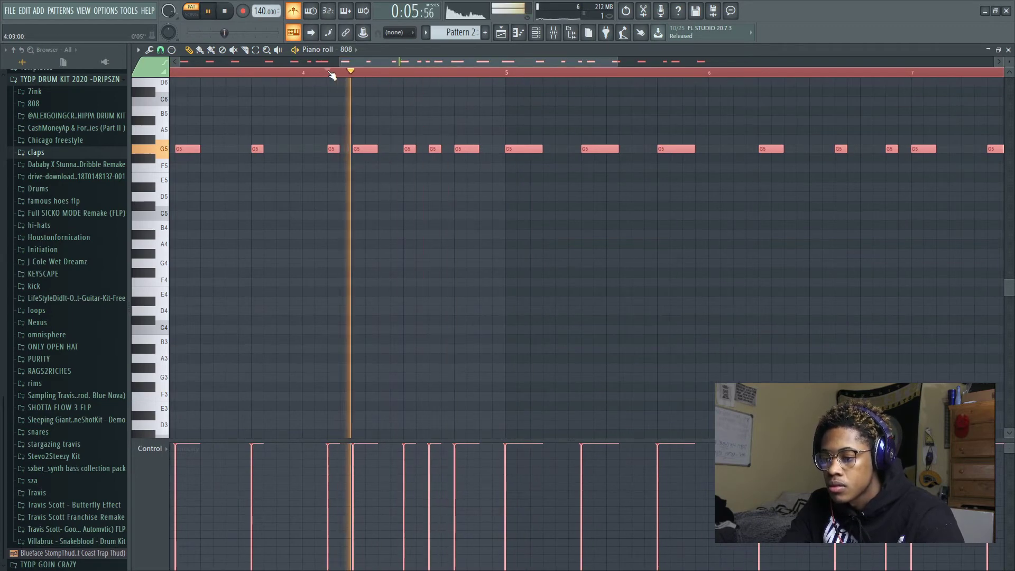
{"action": "key", "text": "space"}
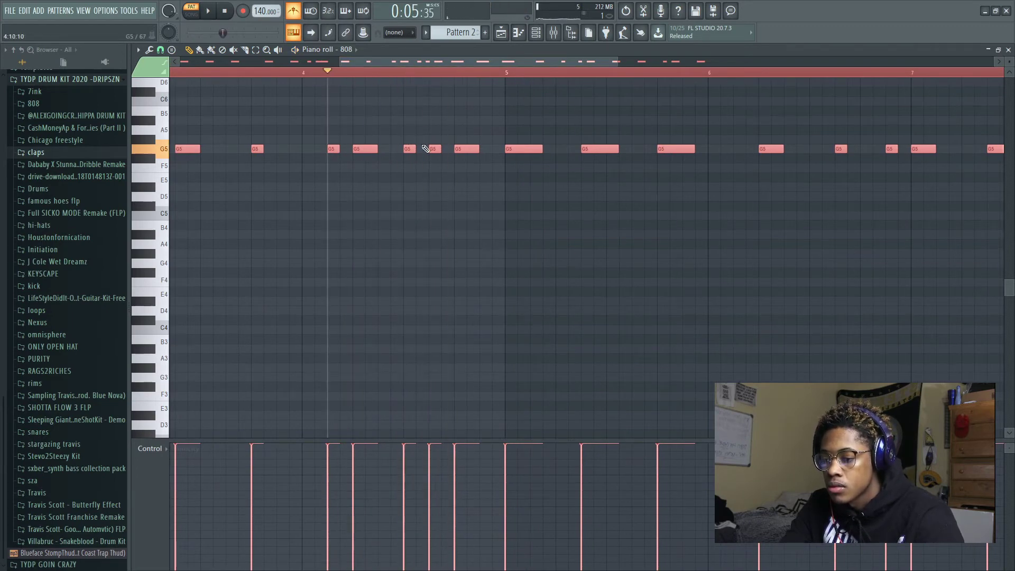
{"action": "left_click", "coordinate": [391, 72]}
{"action": "left_click_drag", "start_coordinate": [434, 149], "coordinate": [421, 149]}
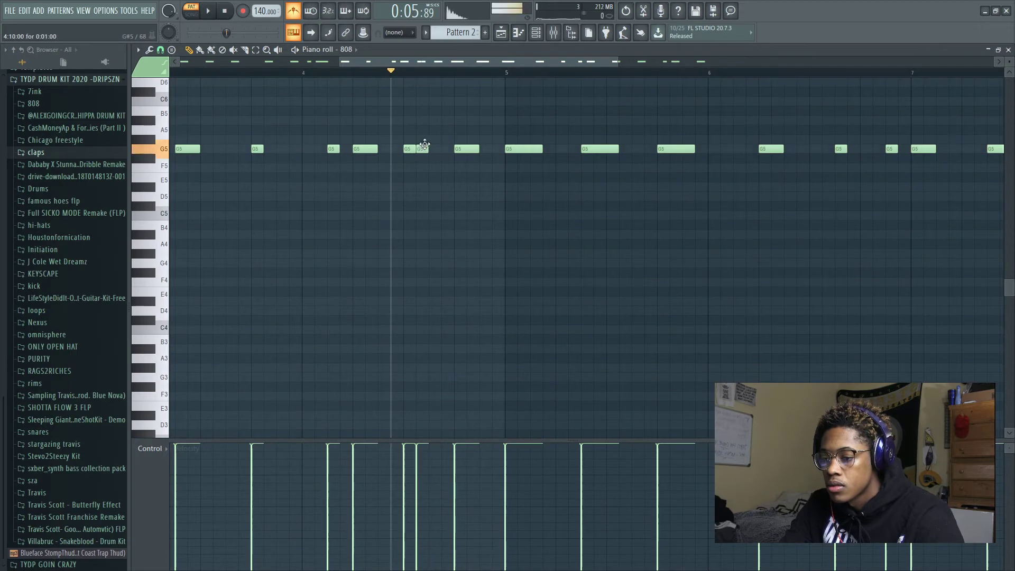
Step: Replay bar 4, add a short G5 note near its end, and play the pattern through
{"action": "left_click", "coordinate": [308, 73]}
{"action": "key", "text": "space"}
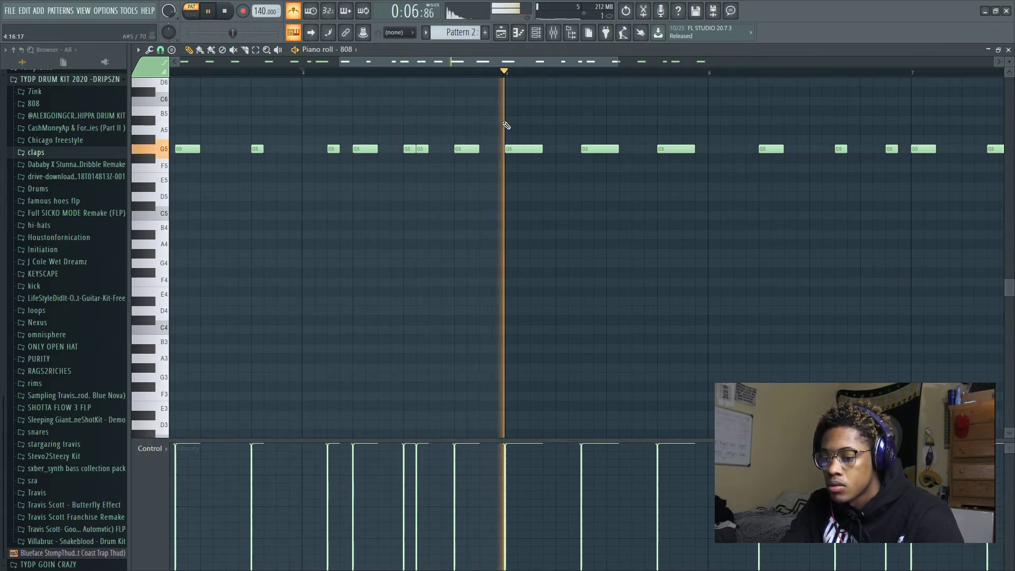
{"action": "key", "text": "space"}
{"action": "left_click", "coordinate": [485, 149]}
{"action": "key", "text": "space"}
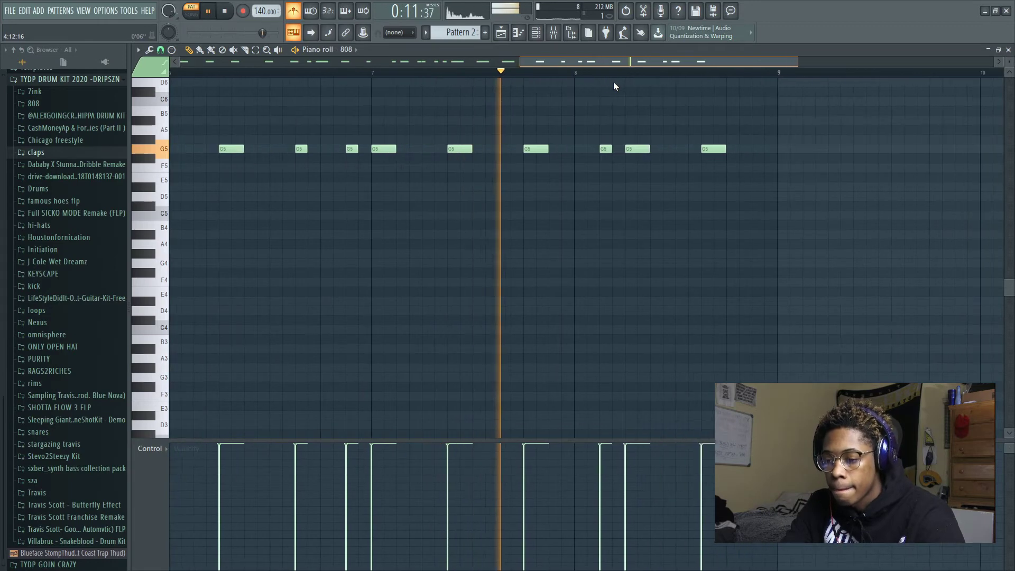
{"action": "left_click", "coordinate": [224, 11]}
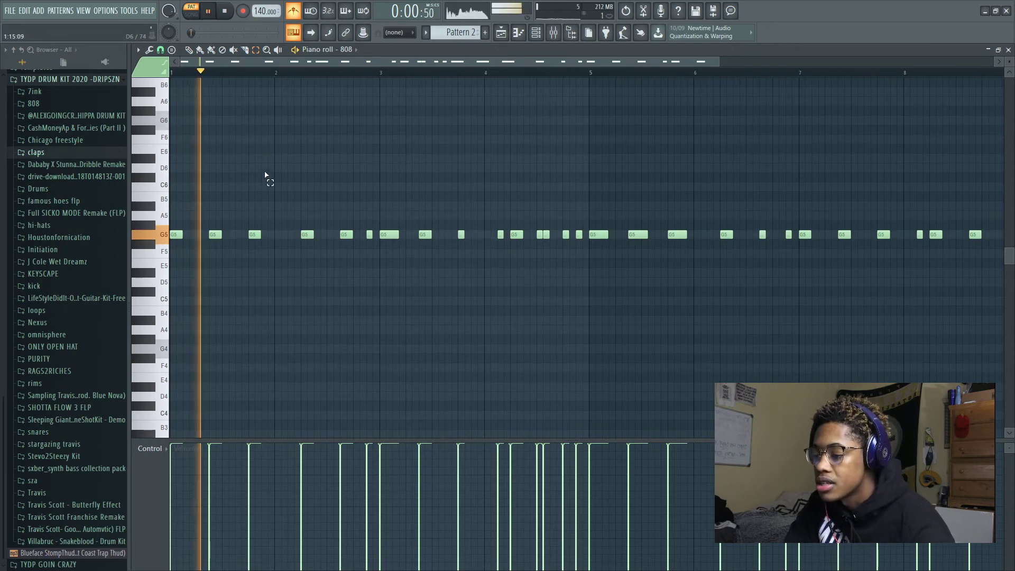
Step: Raise the second 808 note of bar 1 to A#5 and play the pattern
{"action": "key", "text": "space"}
{"action": "left_click", "coordinate": [215, 234]}
{"action": "key", "text": "Up"}
{"action": "key", "text": "Up"}
{"action": "key", "text": "Up"}
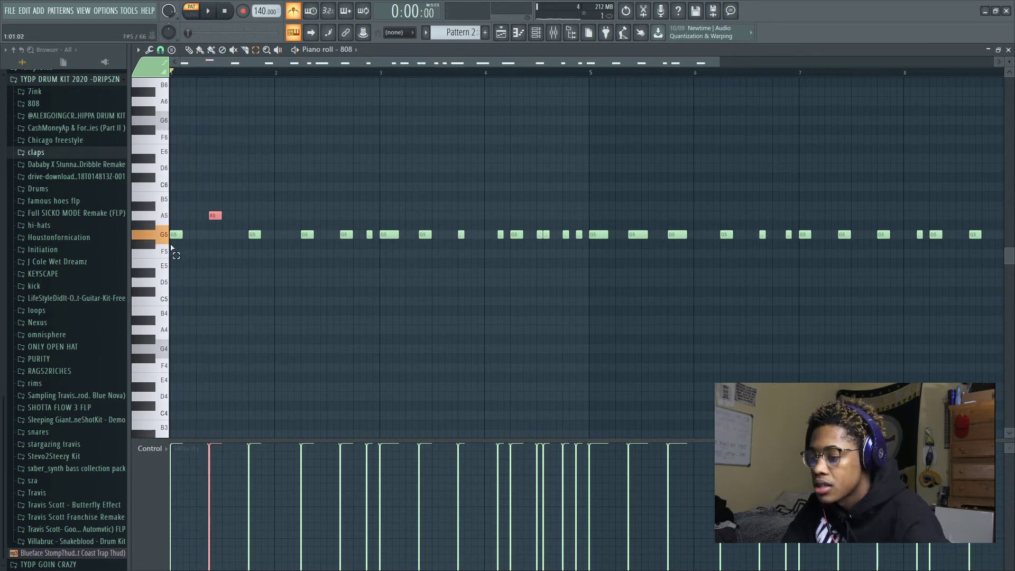
{"action": "key", "text": "space"}
{"action": "left_click", "coordinate": [363, 220]}
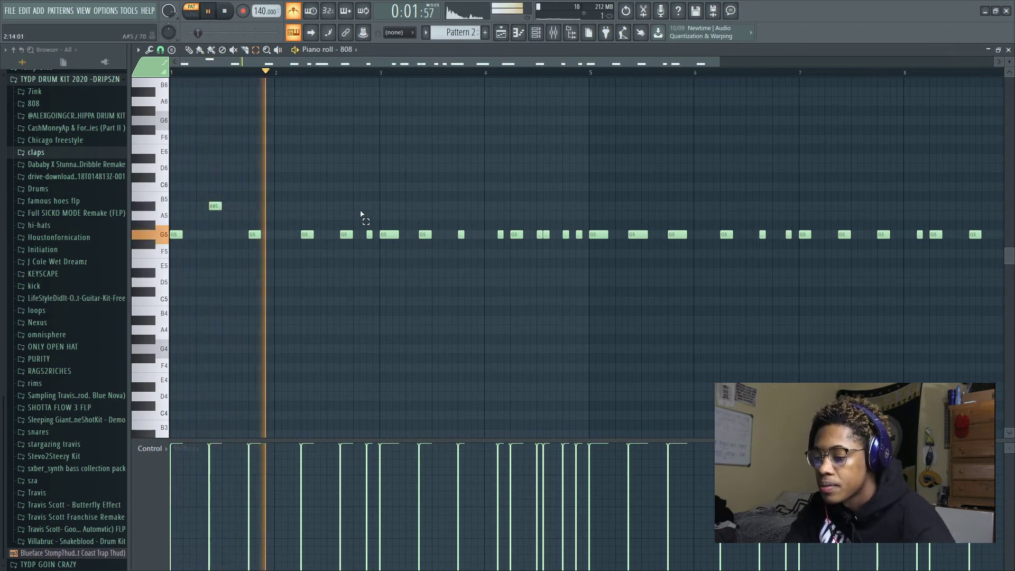
Step: Raise the short 808 note at the end of bar 2 to C6
{"action": "left_click", "coordinate": [369, 234]}
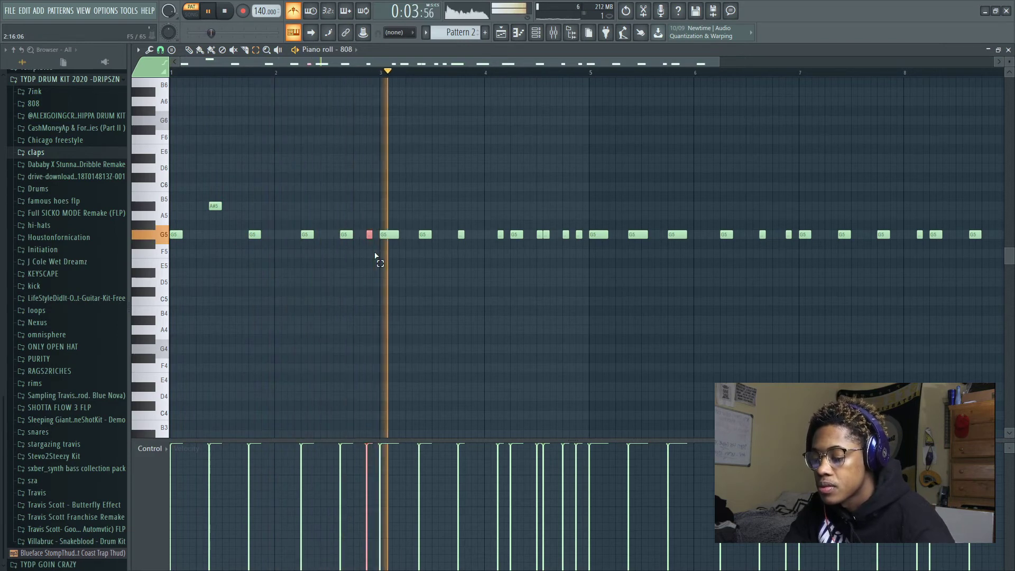
{"action": "key", "text": "Up"}
{"action": "key", "text": "Up"}
{"action": "key", "text": "Up"}
{"action": "key", "text": "Up"}
{"action": "key", "text": "Up"}
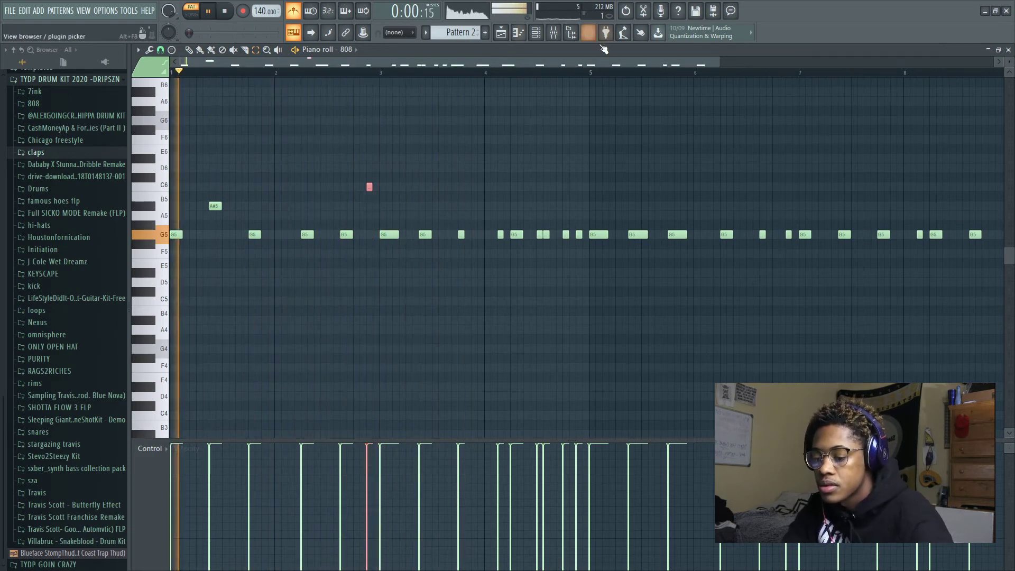
Step: Raise the first 808 note of bar 4 to A#5 while listening to the pattern
{"action": "left_click", "coordinate": [500, 234]}
{"action": "key", "text": "Up"}
{"action": "key", "text": "Up"}
{"action": "key", "text": "Up"}
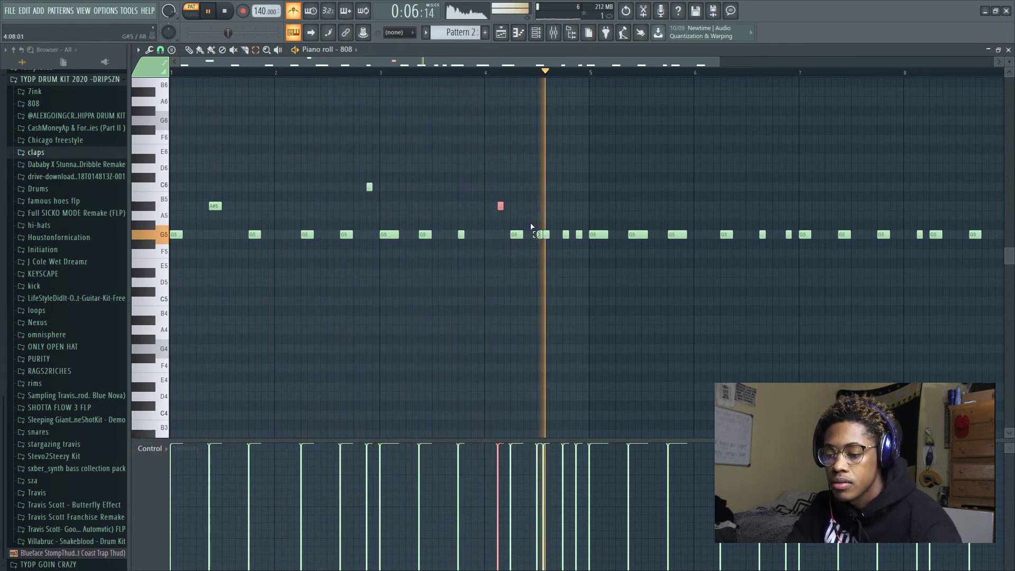
{"action": "key", "text": "space"}
Step: Raise the pair of adjacent short 808 notes in the middle of bar 4 to D6 and play the pattern
{"action": "left_click_drag", "start_coordinate": [537, 213], "coordinate": [544, 240]}
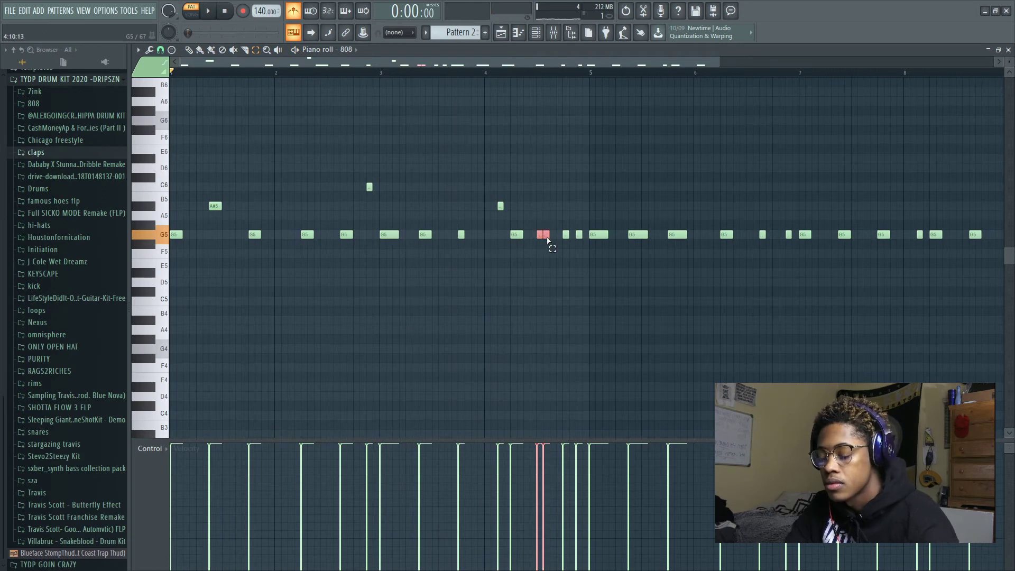
{"action": "key", "text": "Up"}
{"action": "key", "text": "Up"}
{"action": "key", "text": "Up"}
{"action": "key", "text": "Up"}
{"action": "key", "text": "space"}
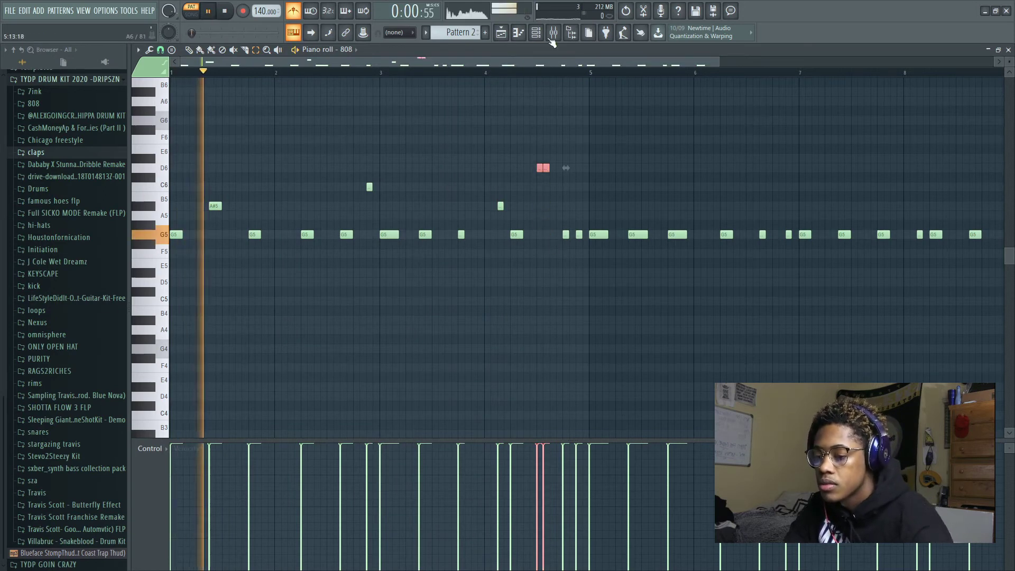
{"action": "left_click_drag", "start_coordinate": [548, 65], "coordinate": [612, 44]}
{"action": "key", "text": "space"}
Step: Unmute Track 2 in the playlist and move the 808 notes from Pattern 2 into Pattern 1, removing Pattern 2
{"action": "key", "text": "F5"}
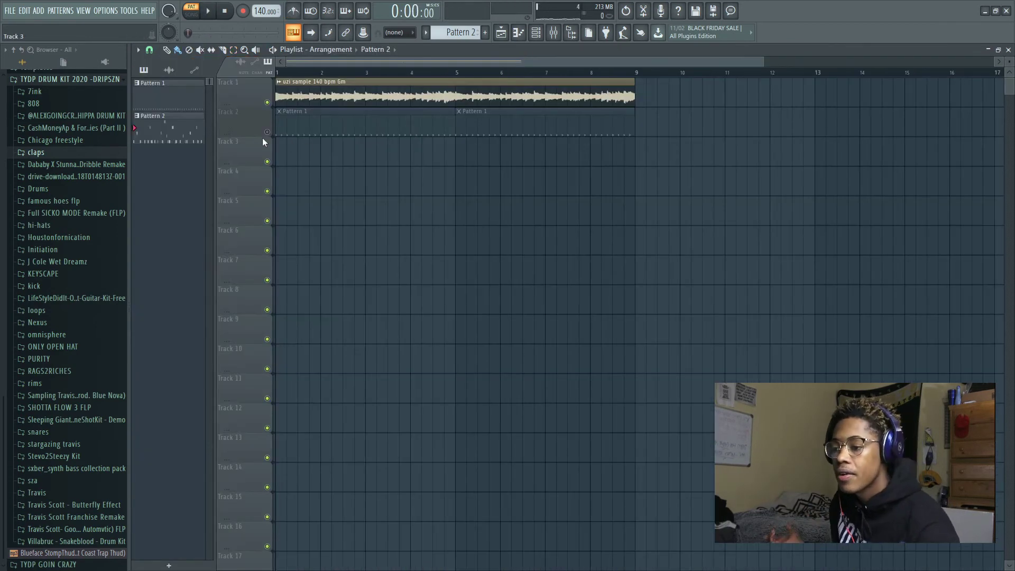
{"action": "left_click", "coordinate": [535, 32]}
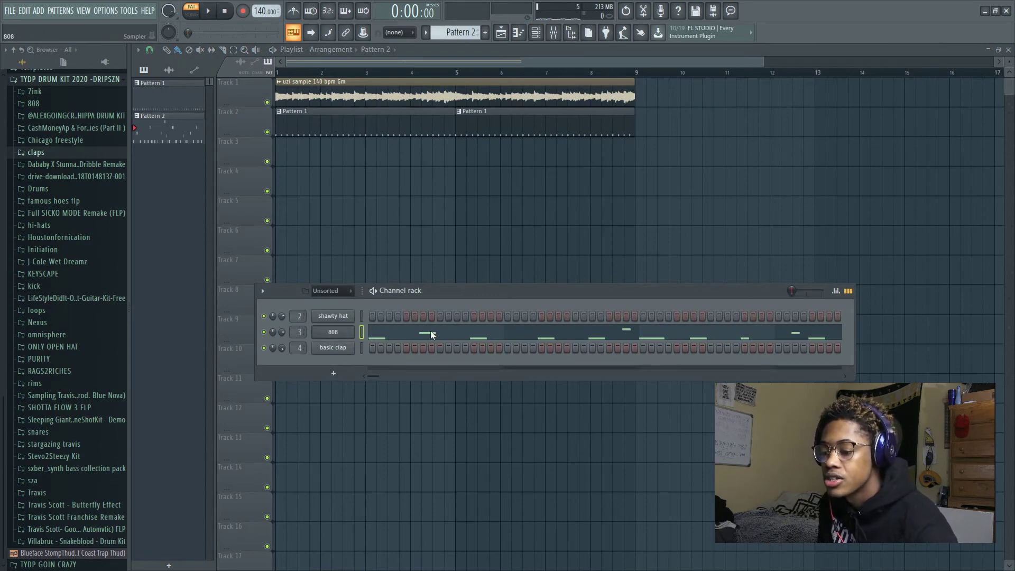
{"action": "key", "text": "ctrl+z"}
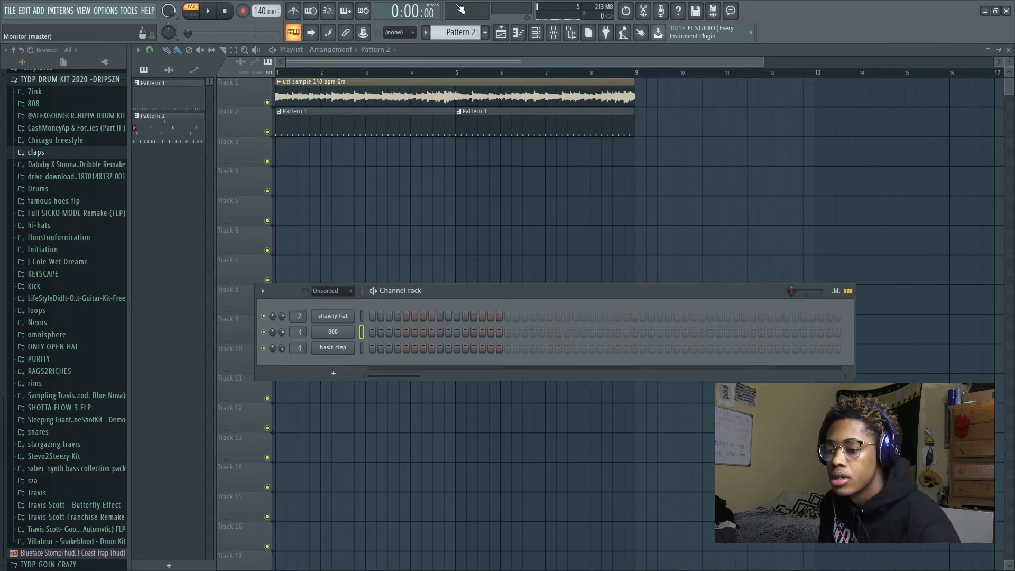
{"action": "key", "text": "ctrl+z"}
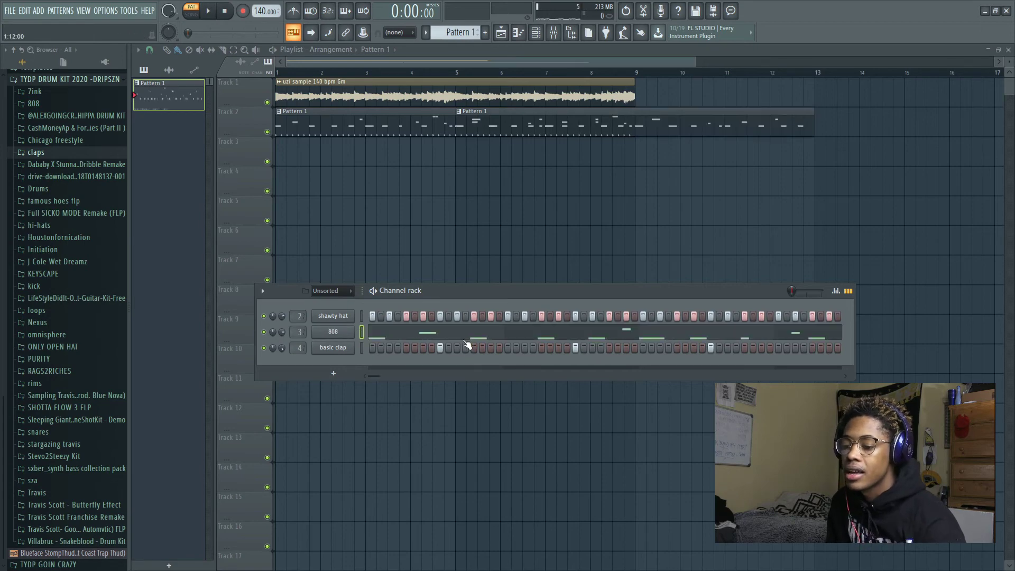
Step: Delete the extra Pattern 1 clip from the playlist and extend the hats across all eight bars of the pattern
{"action": "left_click_drag", "start_coordinate": [638, 129], "coordinate": [479, 167]}
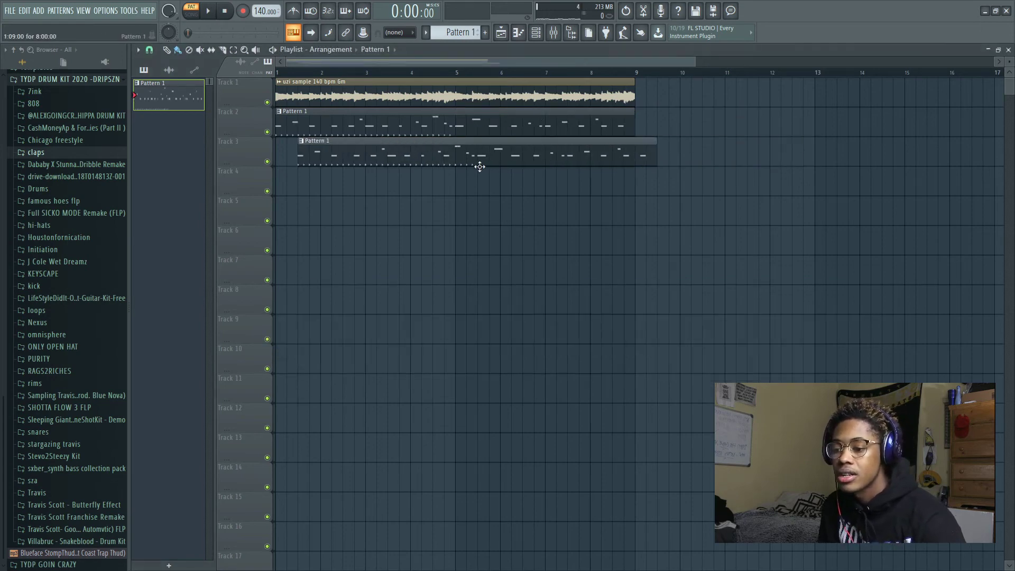
{"action": "right_click", "coordinate": [479, 166]}
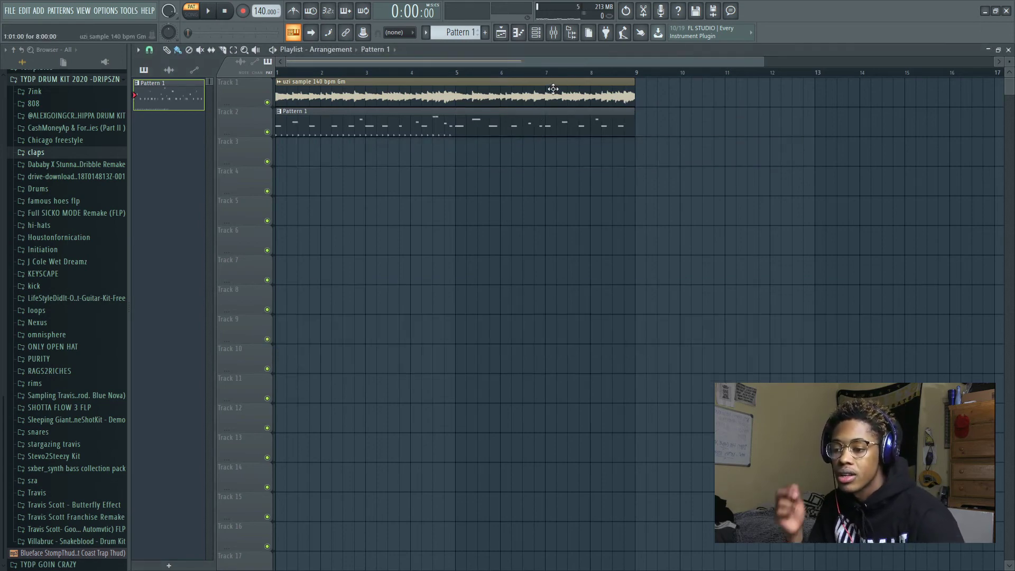
{"action": "key", "text": "space"}
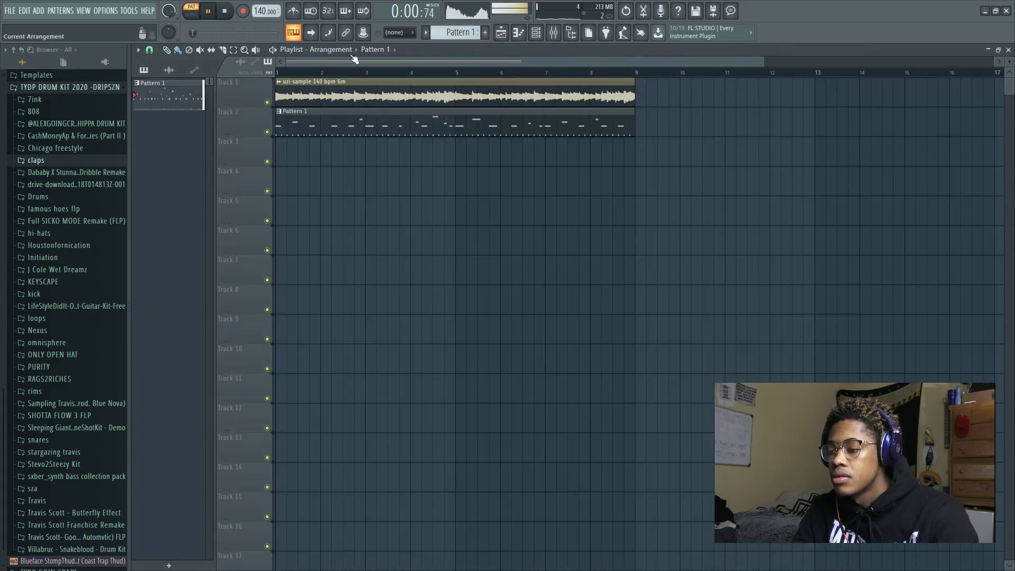
Step: Switch playback to song mode and listen to the sample together with Pattern 1
{"action": "left_click_drag", "start_coordinate": [747, 66], "coordinate": [615, 66]}
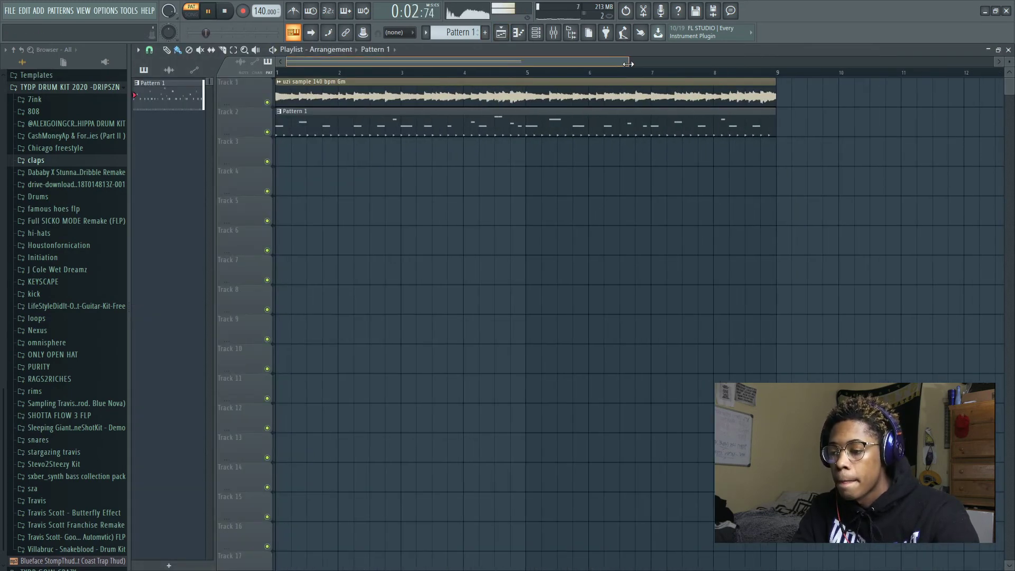
{"action": "left_click", "coordinate": [191, 14]}
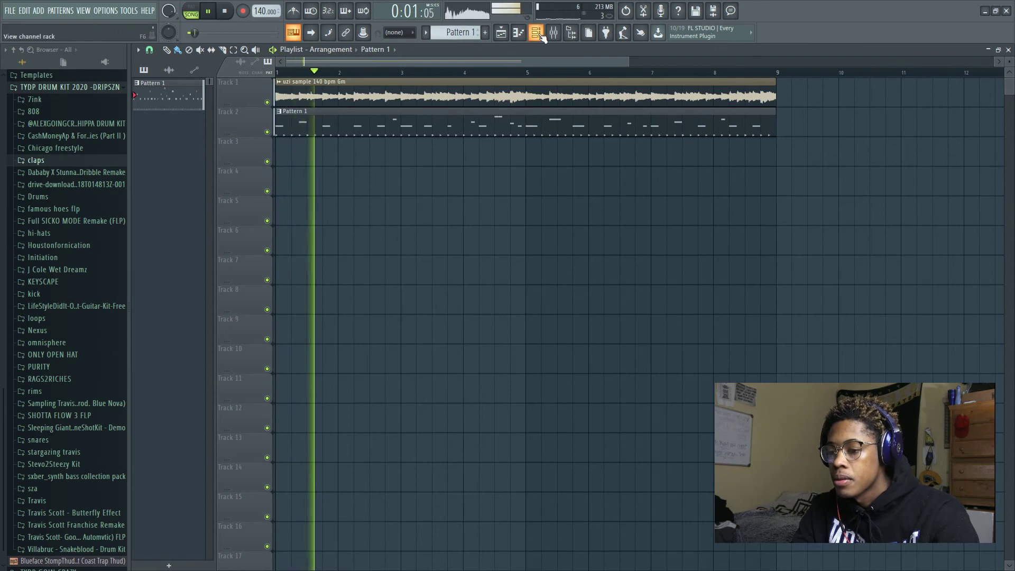
{"action": "key", "text": "F6"}
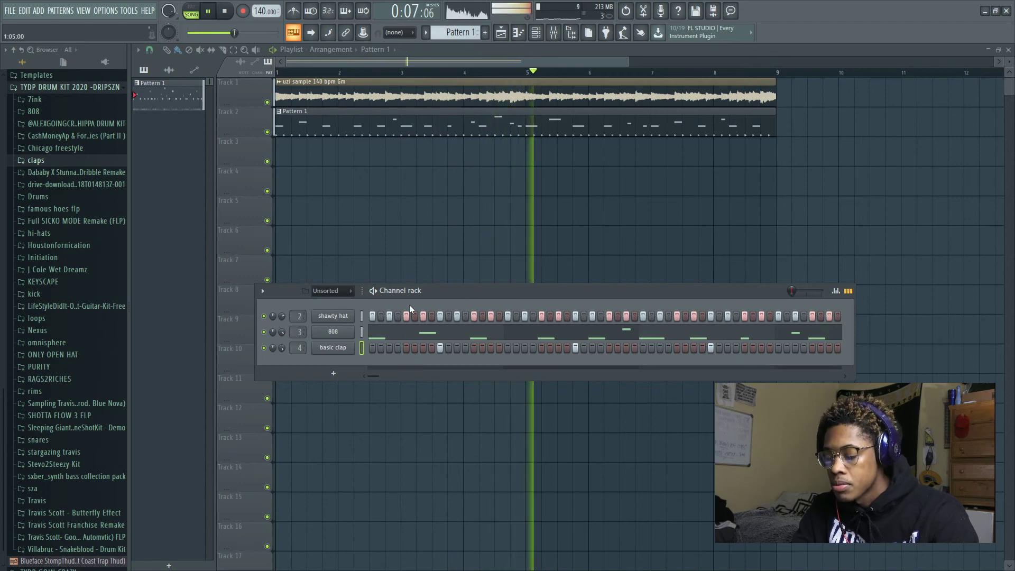
{"action": "left_click_drag", "start_coordinate": [628, 59], "coordinate": [717, 60]}
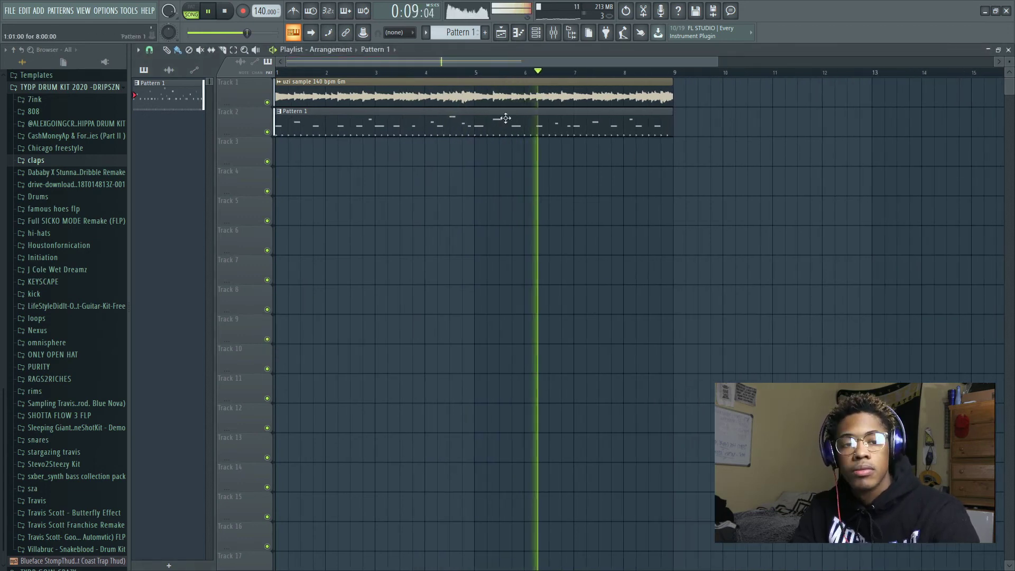
Step: Check the volume in the uzi sample's channel settings, close them, and stop playback
{"action": "double_click", "coordinate": [464, 91]}
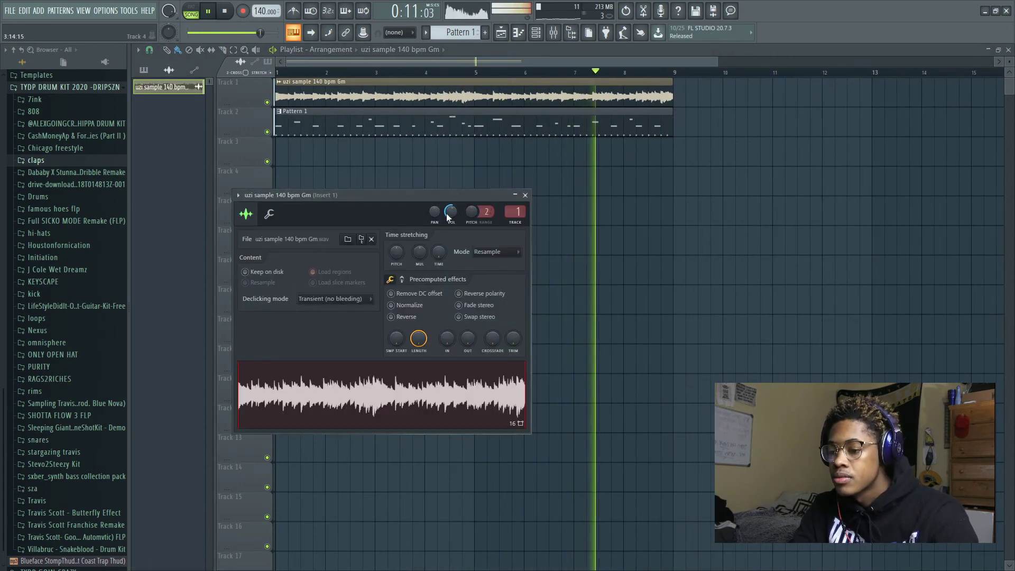
{"action": "left_click", "coordinate": [526, 195]}
{"action": "key", "text": "space"}
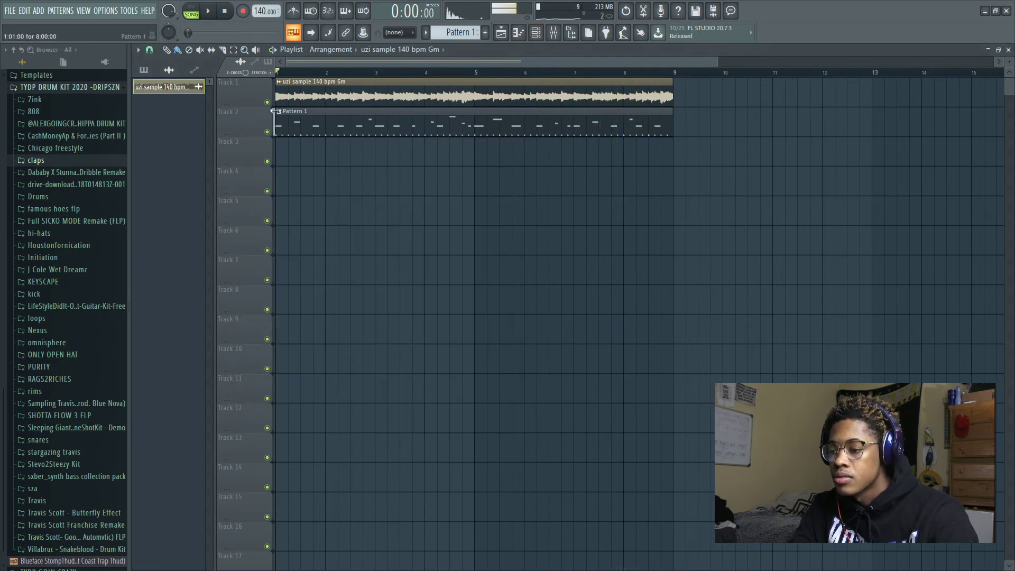
Step: Look over the mixer tracks and the 808's notes for Pattern 1 in the piano roll
{"action": "left_click", "coordinate": [553, 33]}
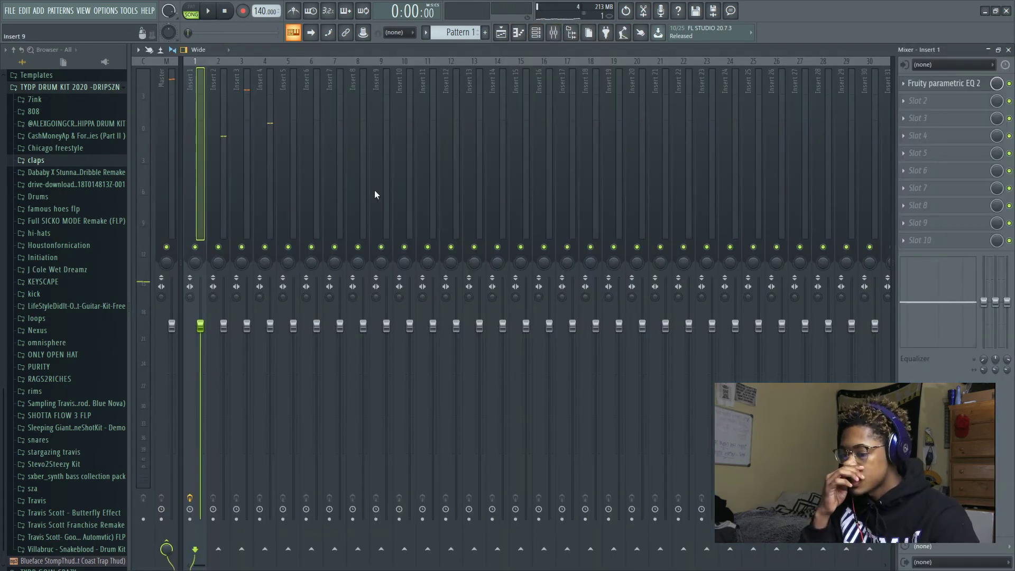
{"action": "left_click", "coordinate": [535, 32]}
{"action": "left_click", "coordinate": [323, 294]}
{"action": "left_click", "coordinate": [379, 338]}
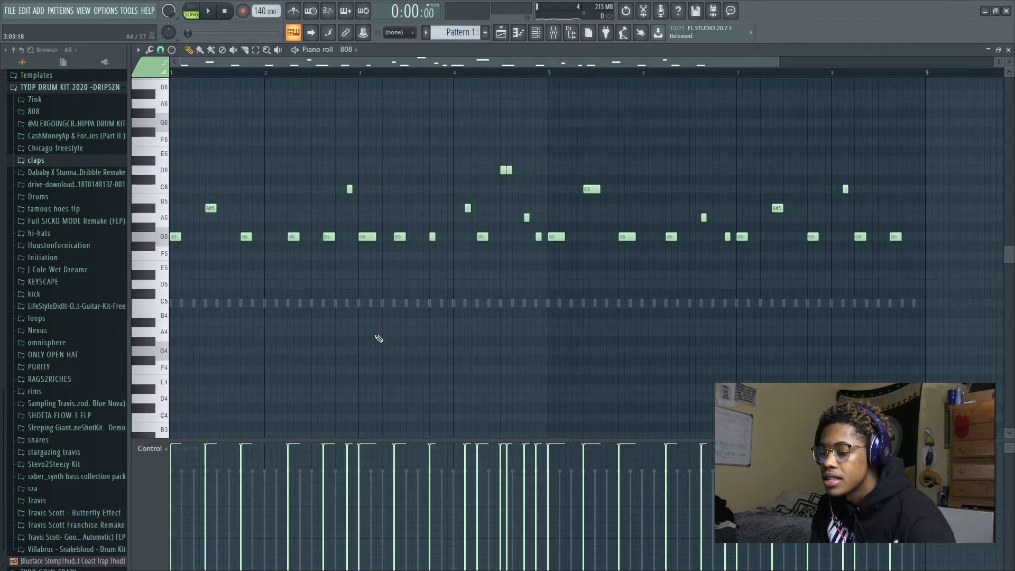
Step: Add Tay Keith Open Hat from the ONLY OPEN HAT folder to the channel rack as a new channel
{"action": "left_click", "coordinate": [555, 36]}
{"action": "left_click", "coordinate": [544, 37]}
{"action": "left_click", "coordinate": [53, 354]}
{"action": "left_click_drag", "start_coordinate": [60, 366], "coordinate": [339, 363]}
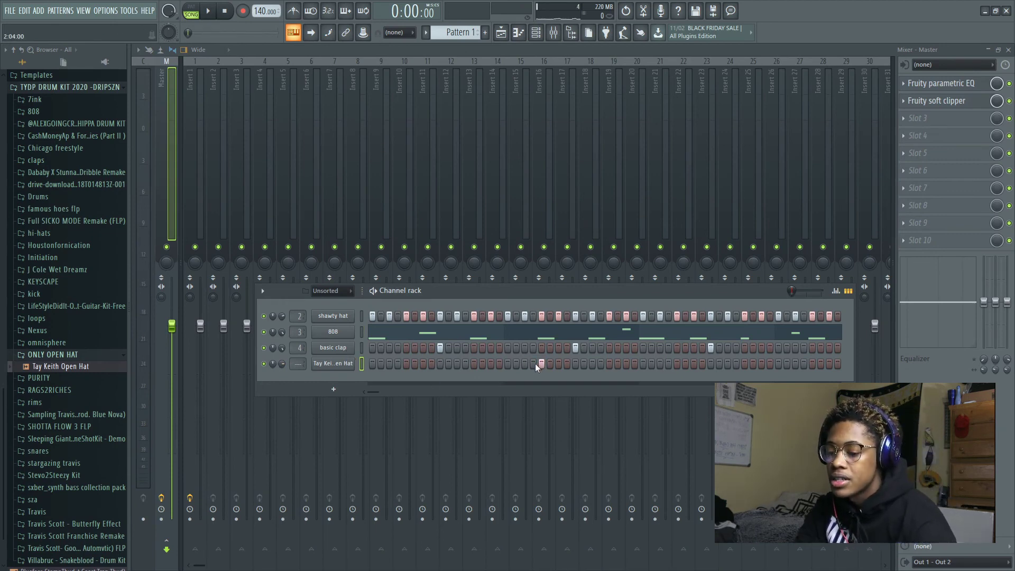
Step: Route the open hat to mixer track 5 and place its hits on beat 2 of every second bar
{"action": "left_click_drag", "start_coordinate": [376, 392], "coordinate": [486, 385]}
{"action": "scroll", "coordinate": [305, 370], "scroll_direction": "up", "scroll_amount": 5}
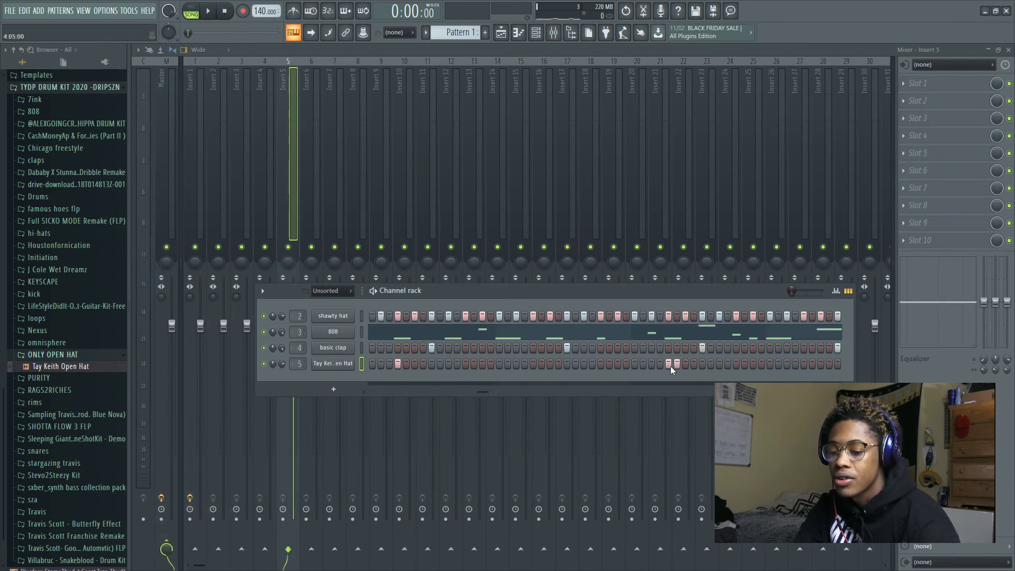
{"action": "left_click_drag", "start_coordinate": [399, 387], "coordinate": [270, 365]}
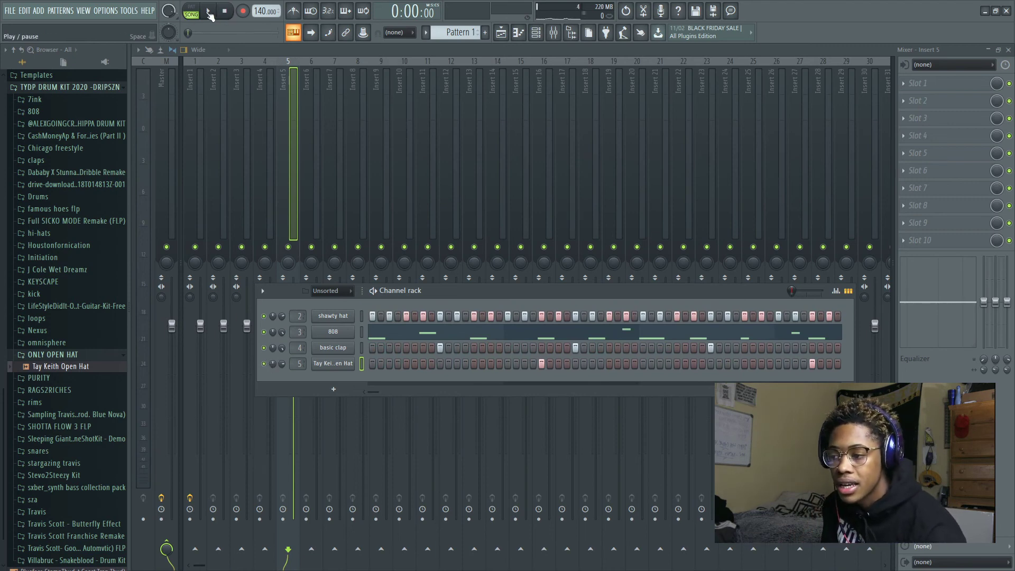
Step: Return to the playlist, play the arrangement with the open hat while viewing the channel rack, and stop playback
{"action": "key", "text": "F5"}
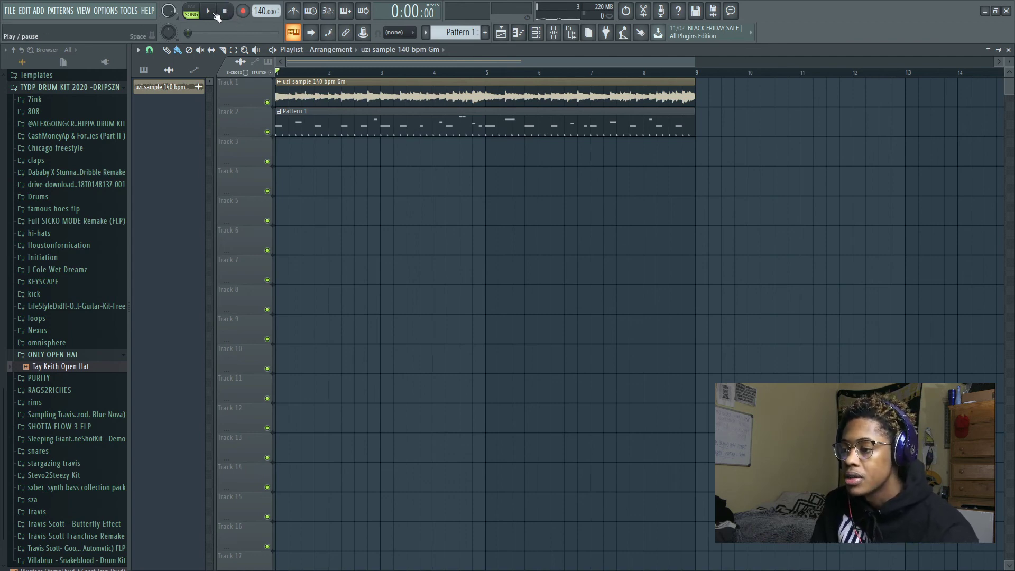
{"action": "left_click", "coordinate": [216, 12]}
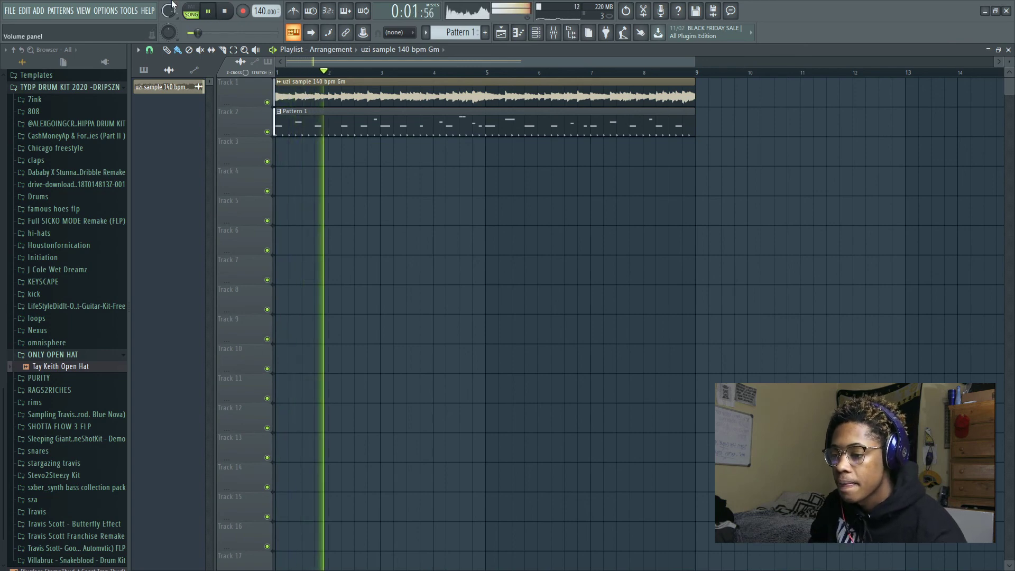
{"action": "left_click", "coordinate": [535, 33]}
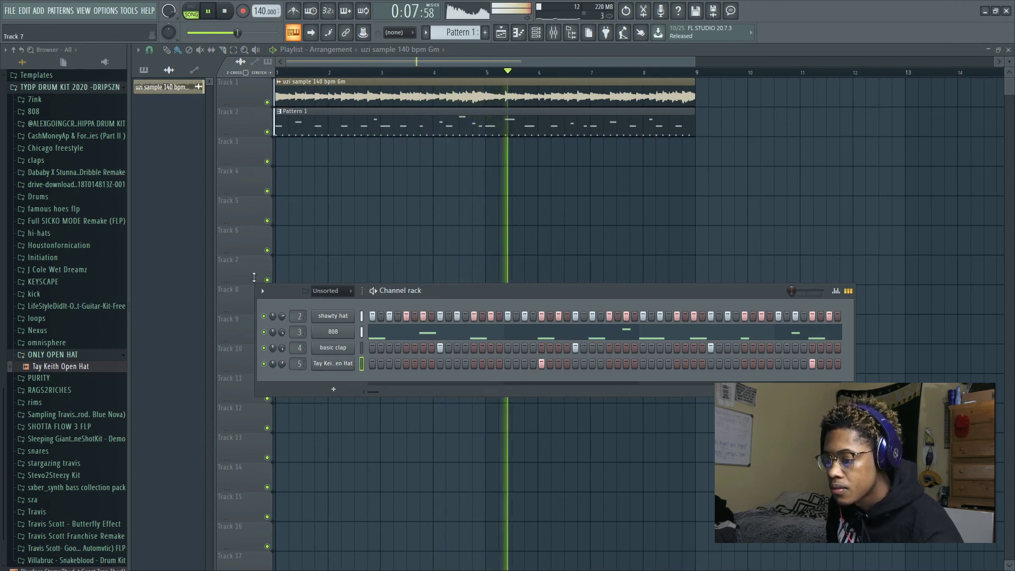
{"action": "left_click", "coordinate": [229, 16]}
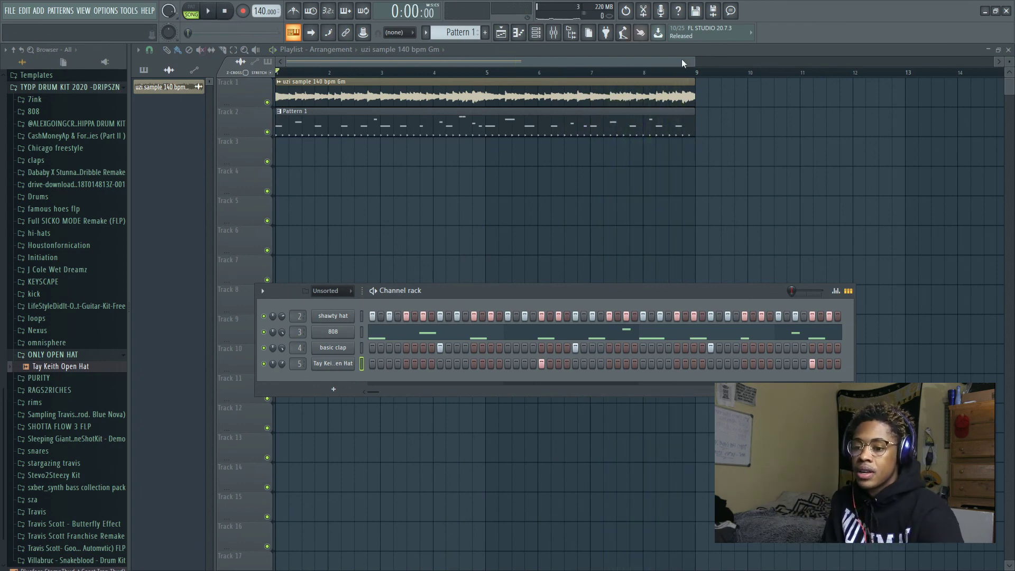
{"action": "key", "text": "F6"}
{"action": "left_click_drag", "start_coordinate": [694, 58], "coordinate": [690, 57]}
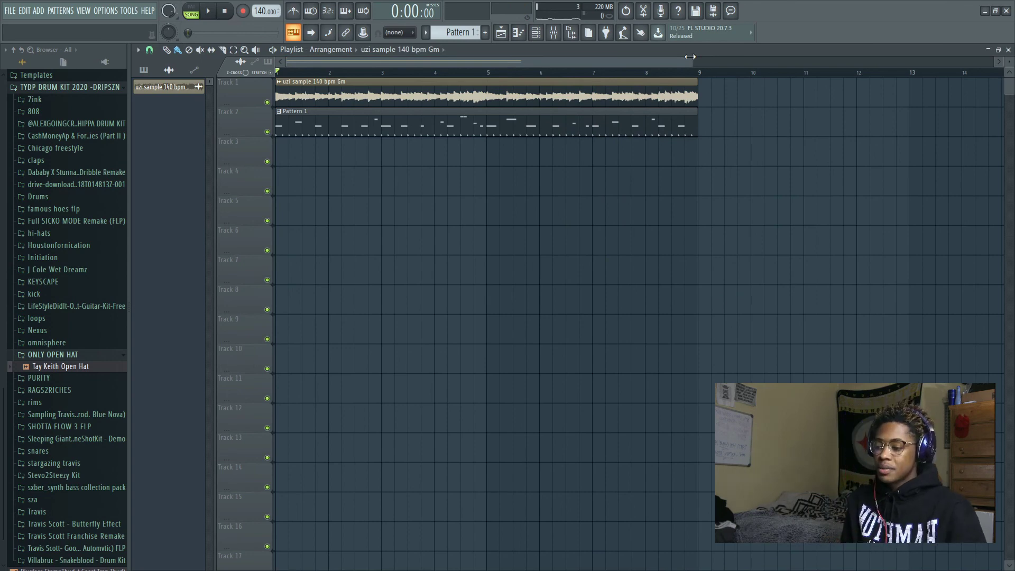